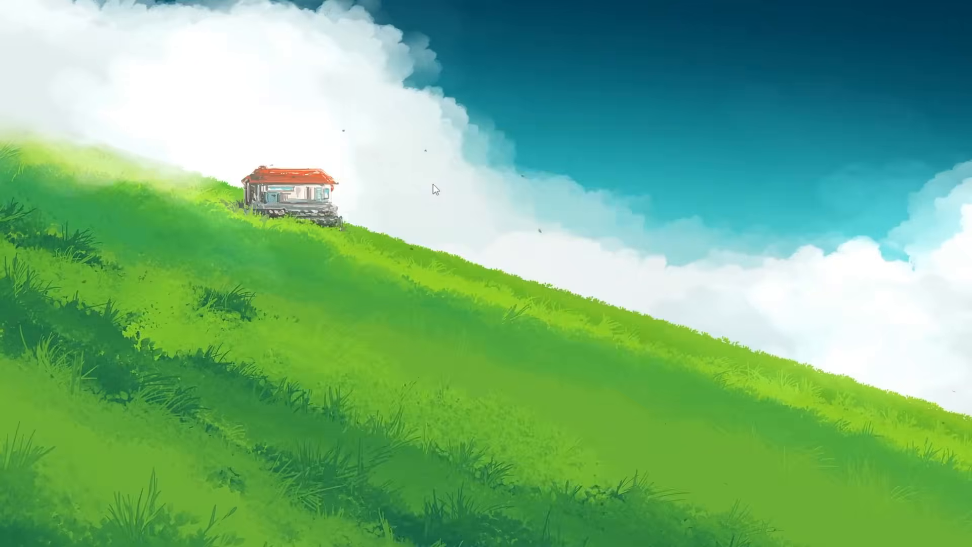
- Open Command Prompt as administrator and run "powercfg -attributes SUB_PROCESSOR PERFBOOSTMODE -ATTRIB_HIDE"
{"action": "key", "text": "super"}
{"action": "type", "text": "Cmd"}
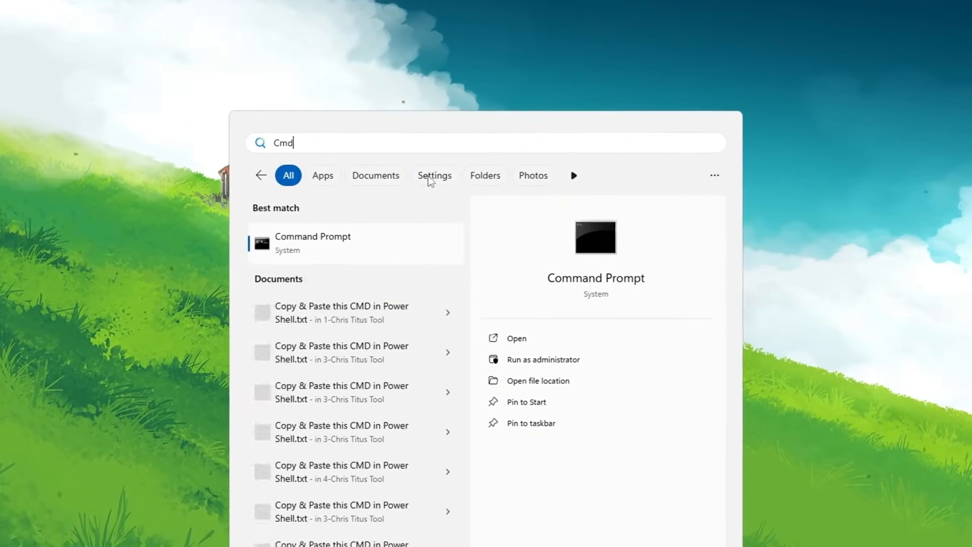
{"action": "right_click", "coordinate": [362, 248]}
{"action": "left_click", "coordinate": [446, 264]}
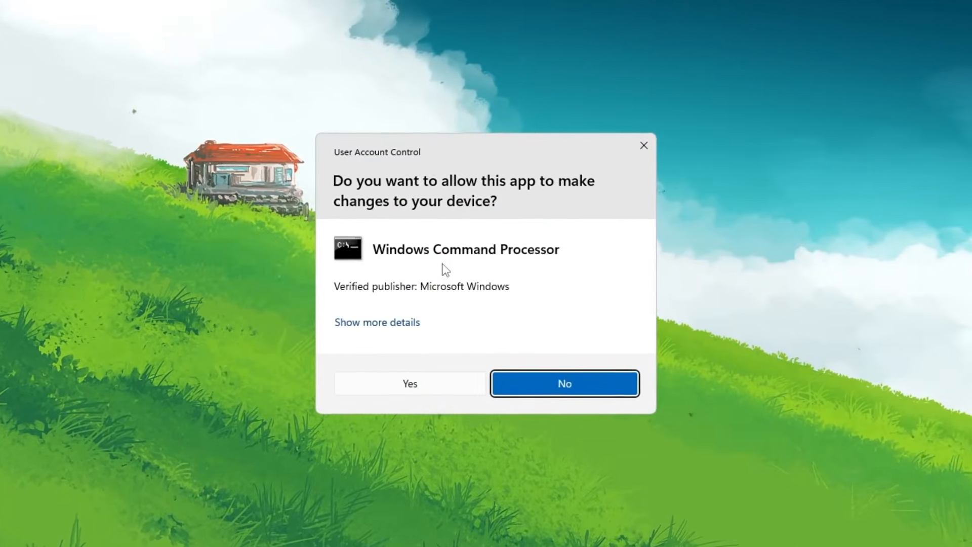
{"action": "left_click", "coordinate": [451, 392]}
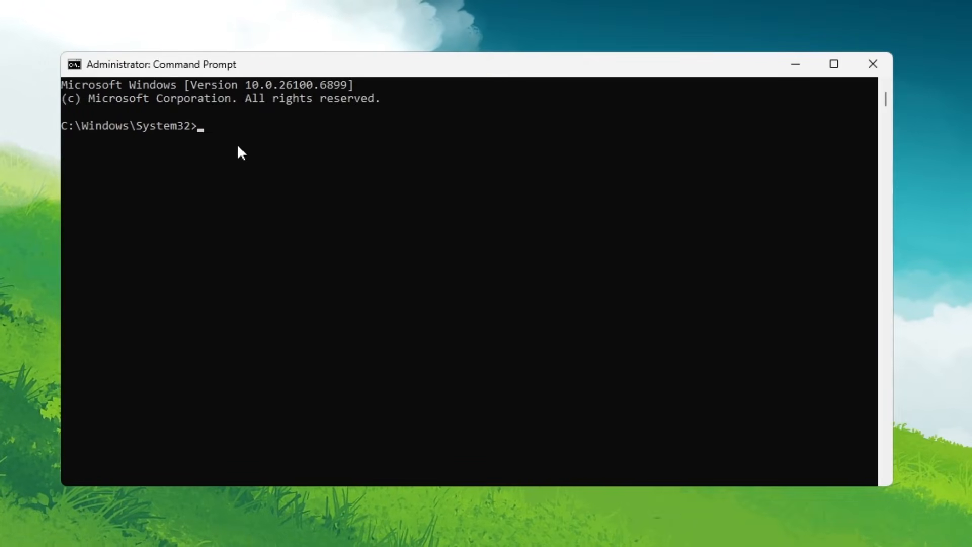
{"action": "type", "text": "powercfg -attributes SUB_PROCESSOR PERFBOOSTMODE -ATTRIB_HIDE"}
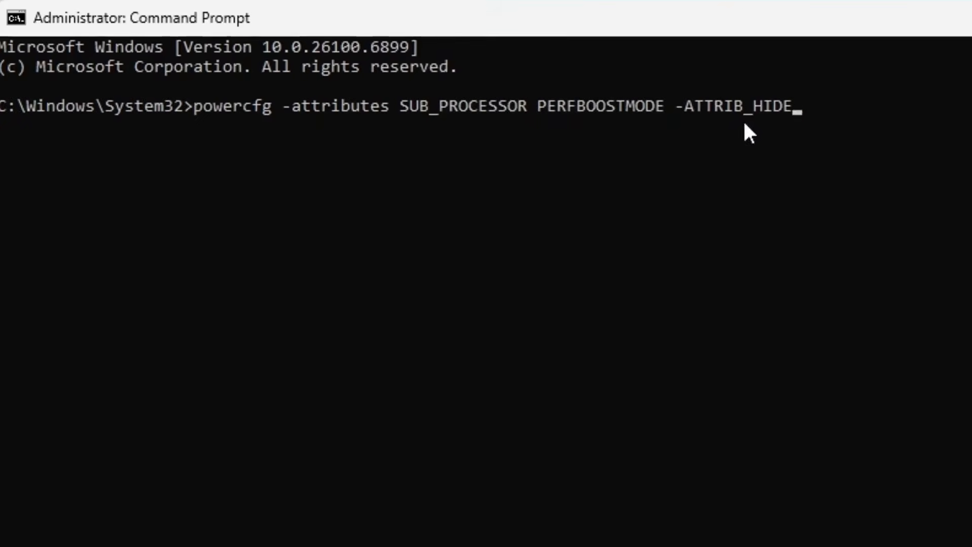
{"action": "key", "text": "Return"}
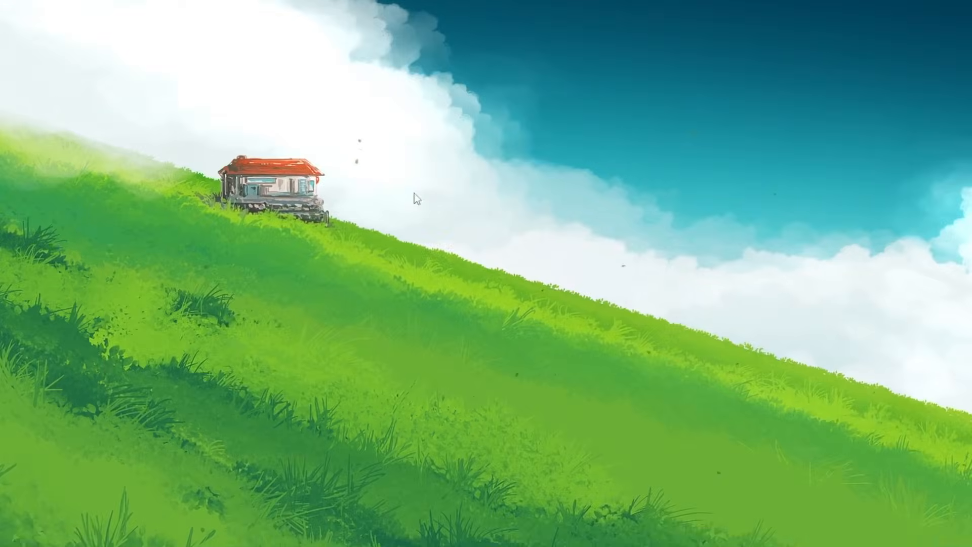
- Open the advanced power settings of the High performance plan from Power Options and close the plan settings window behind them
{"action": "key", "text": "super"}
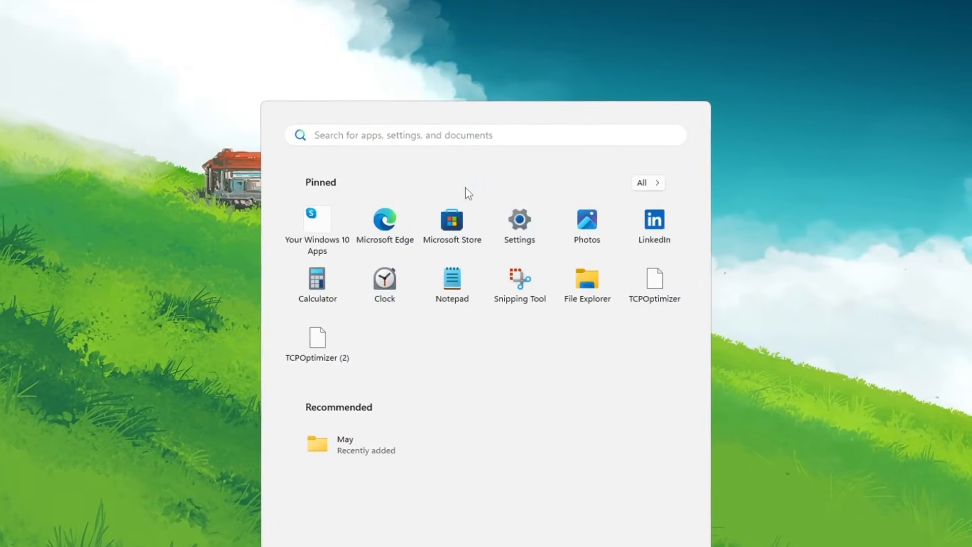
{"action": "type", "text": "Choo"}
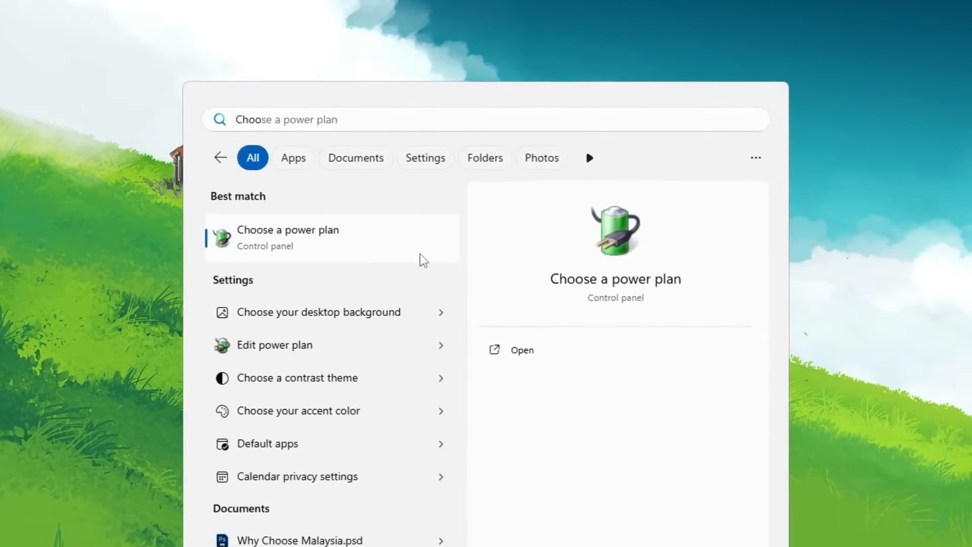
{"action": "left_click", "coordinate": [419, 258]}
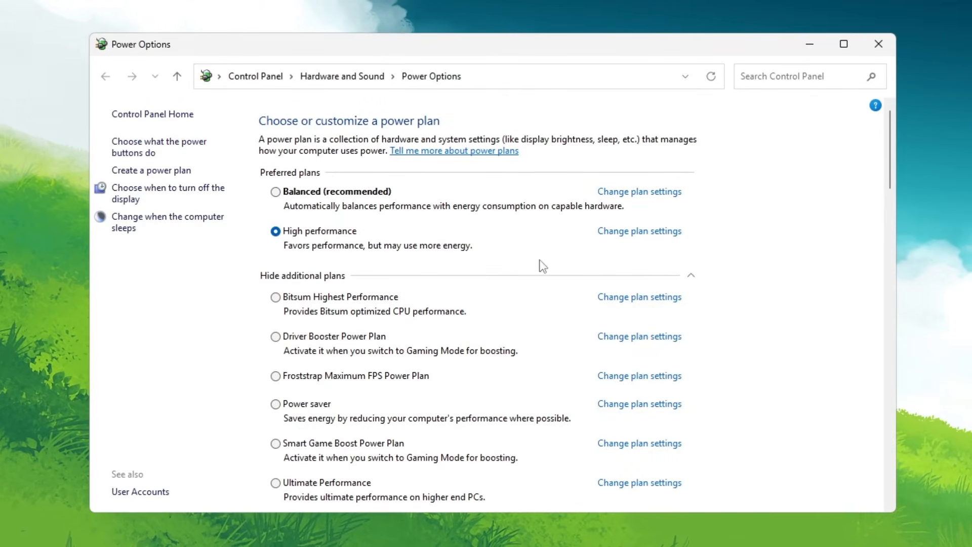
{"action": "left_click", "coordinate": [645, 232]}
{"action": "left_click", "coordinate": [362, 251]}
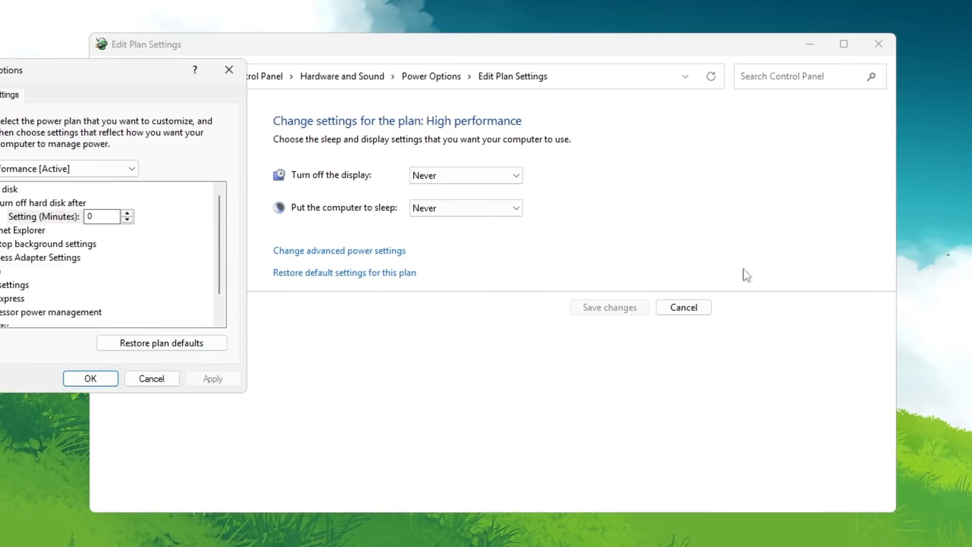
{"action": "left_click", "coordinate": [880, 45]}
{"action": "left_click_drag", "start_coordinate": [494, 126], "coordinate": [496, 117]}
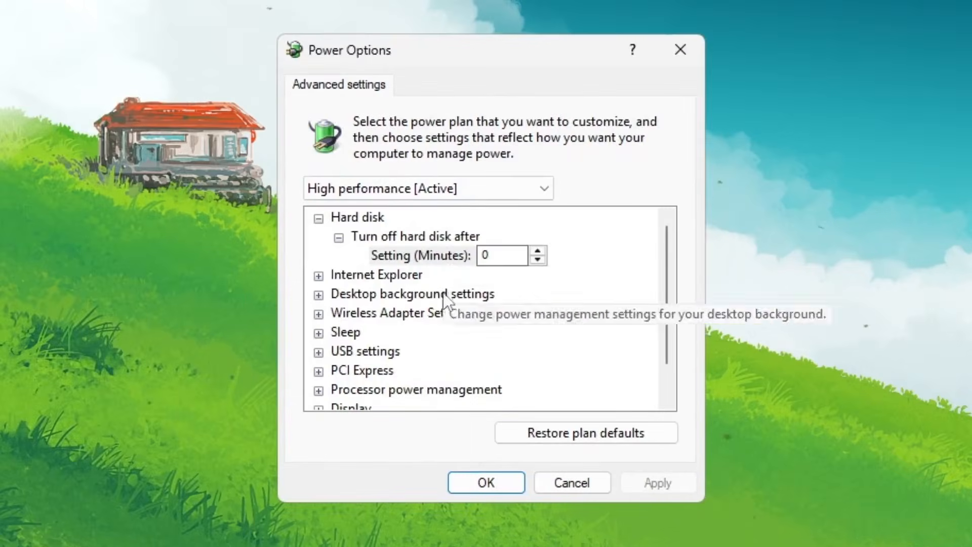
- Set the Processor performance boost mode under Processor power management to Efficient Aggressive
{"action": "scroll", "coordinate": [445, 302], "scroll_direction": "down", "scroll_amount": 2}
{"action": "left_click", "coordinate": [319, 351]}
{"action": "scroll", "coordinate": [329, 349], "scroll_direction": "down", "scroll_amount": 1}
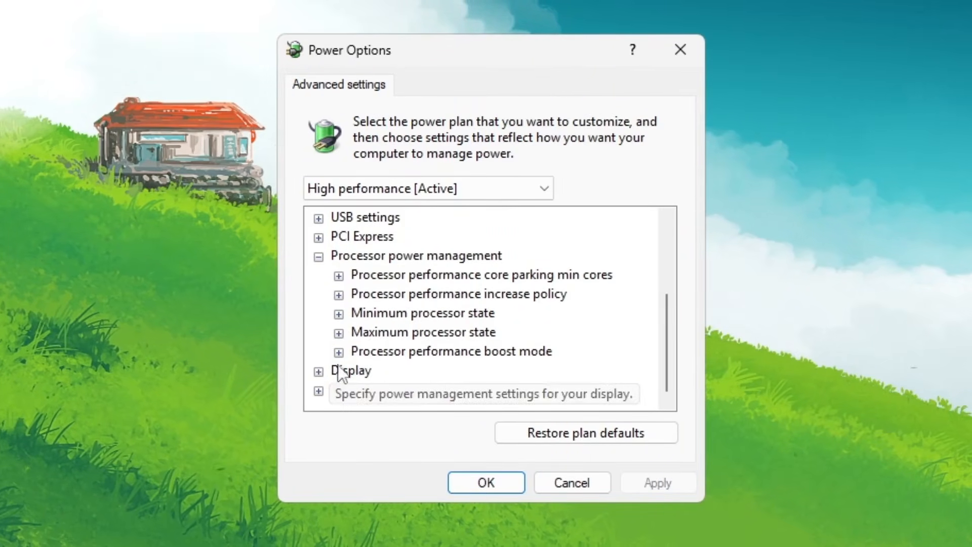
{"action": "left_click", "coordinate": [339, 351]}
{"action": "scroll", "coordinate": [347, 362], "scroll_direction": "down", "scroll_amount": 1}
{"action": "left_click", "coordinate": [440, 353]}
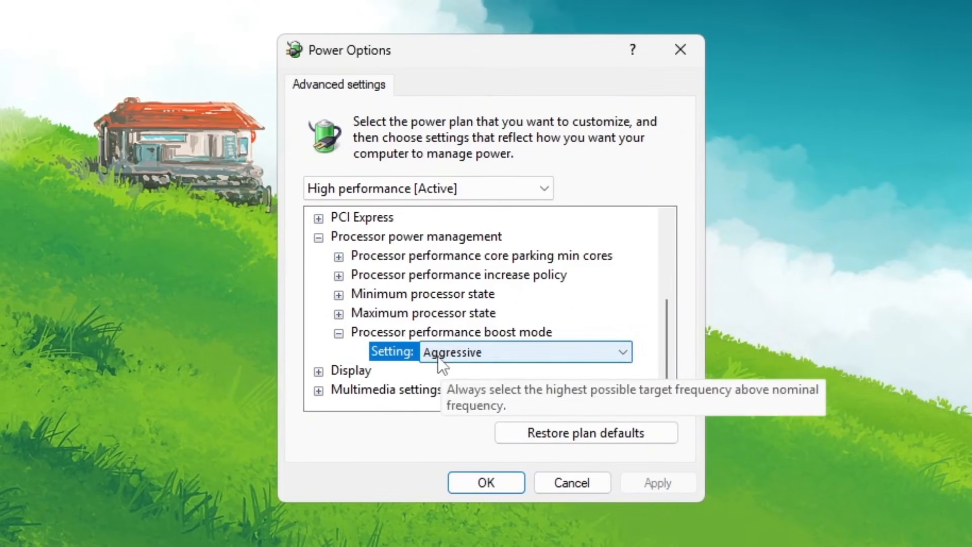
{"action": "left_click", "coordinate": [438, 357]}
{"action": "left_click", "coordinate": [456, 397]}
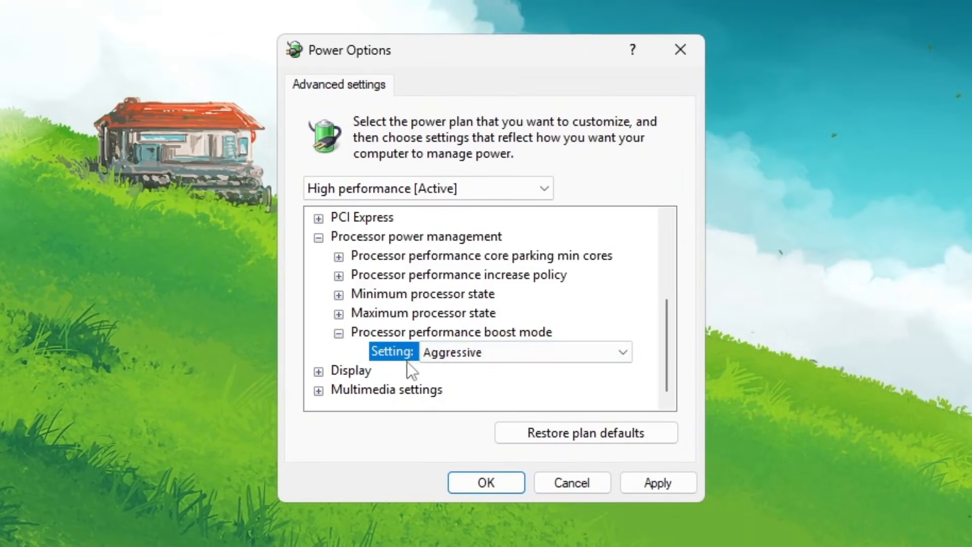
{"action": "left_click", "coordinate": [479, 359]}
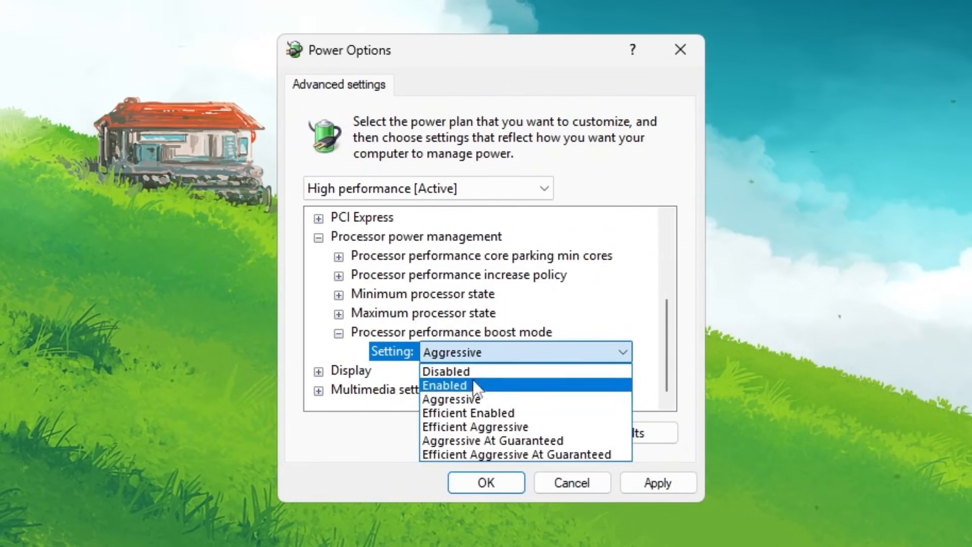
{"action": "left_click", "coordinate": [466, 427]}
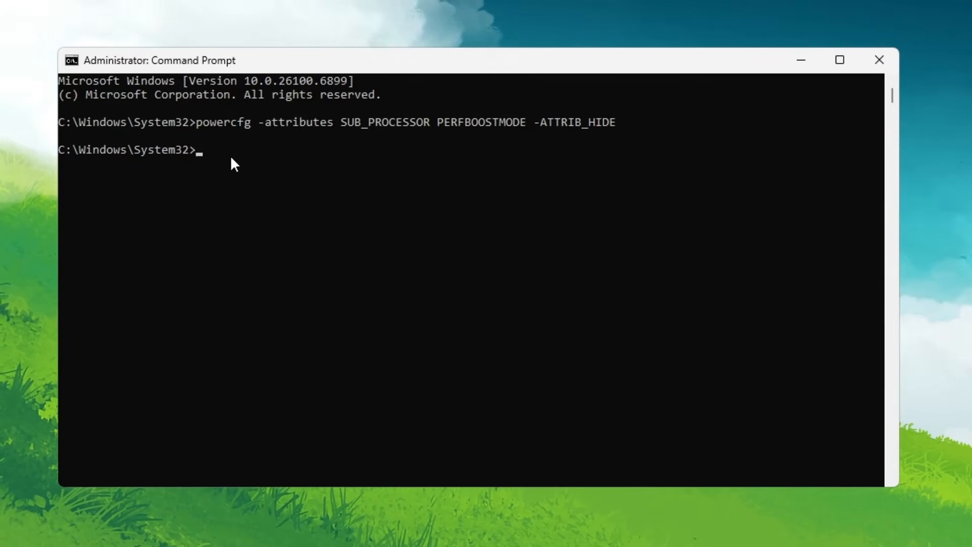
- Run "powercfg -attributes SUB_PROCESSOR PERFINCPOL -ATTRIB_HIDE" in Command Prompt and set the plan's Processor performance increase policy to Rocket
{"action": "type", "text": "powercfg -attributes SUB_PROCESSOR PERFINCPOL -ATTRIB_HIDE"}
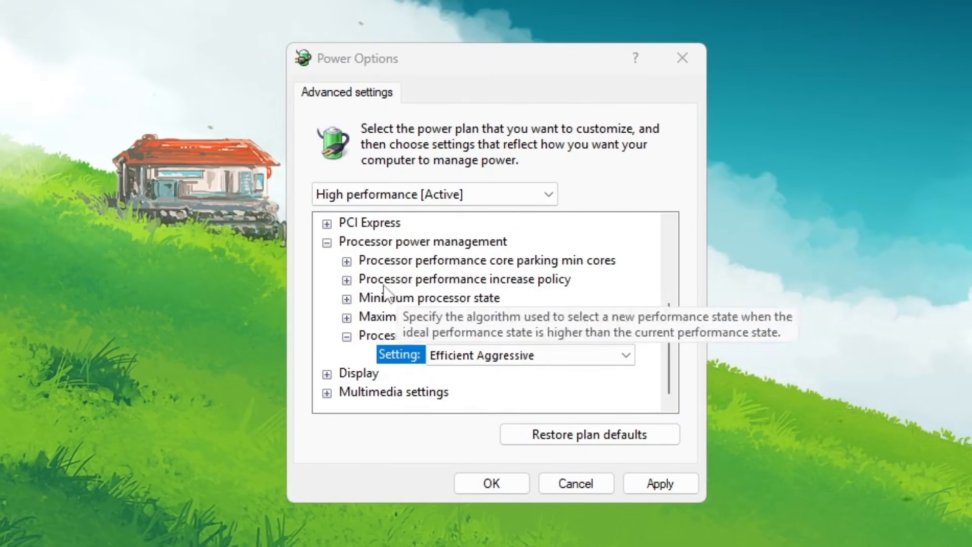
{"action": "left_click", "coordinate": [347, 280]}
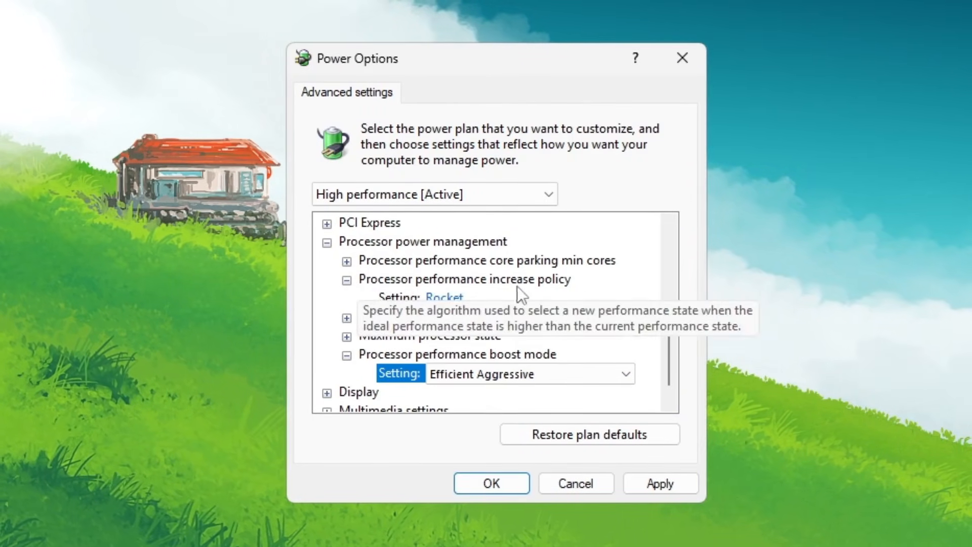
{"action": "left_click", "coordinate": [395, 304]}
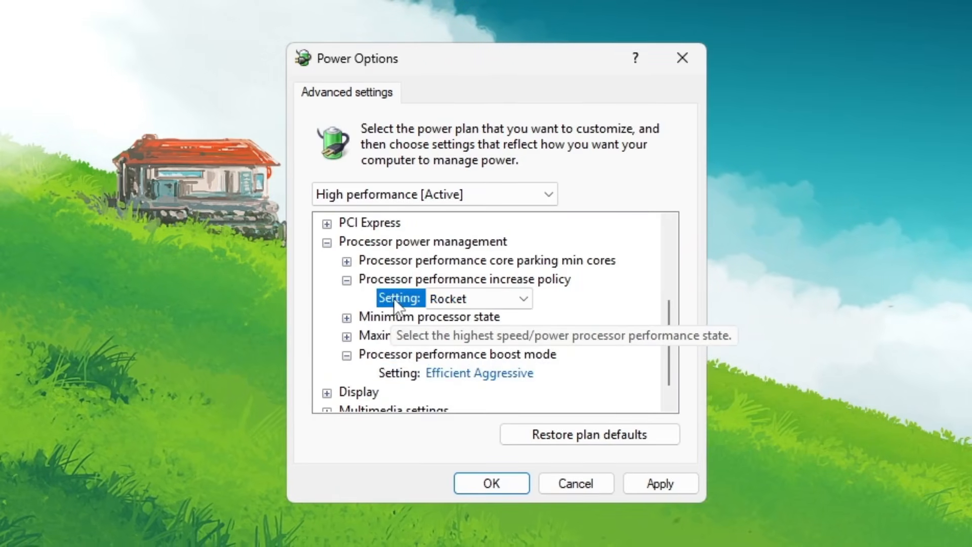
{"action": "left_click", "coordinate": [475, 301]}
{"action": "left_click", "coordinate": [469, 344]}
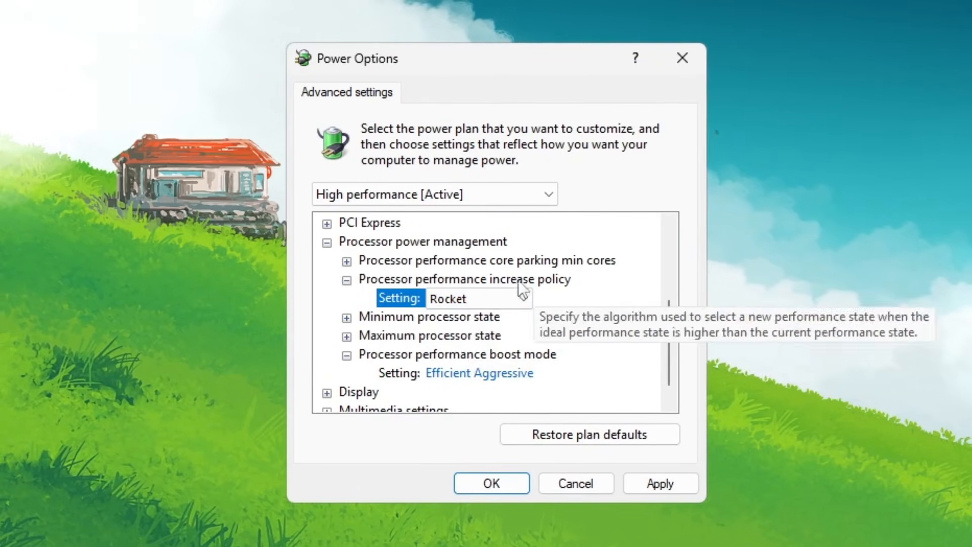
{"action": "left_click", "coordinate": [454, 303]}
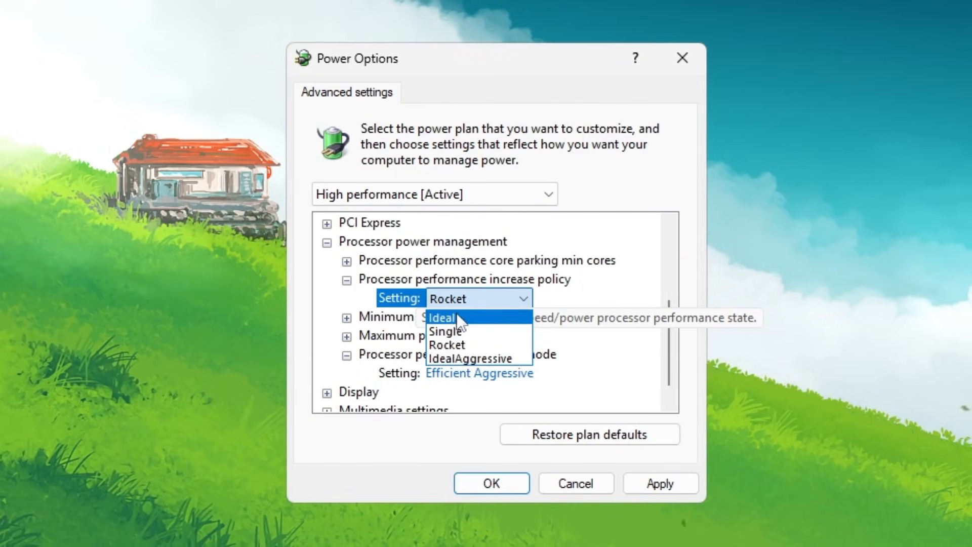
{"action": "left_click", "coordinate": [455, 345]}
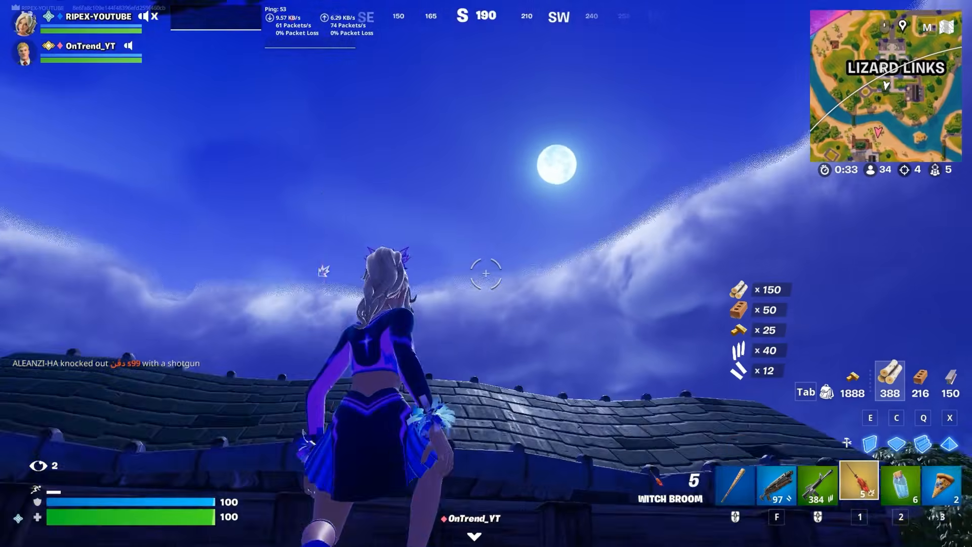
{"action": "left_click", "coordinate": [486, 273]}
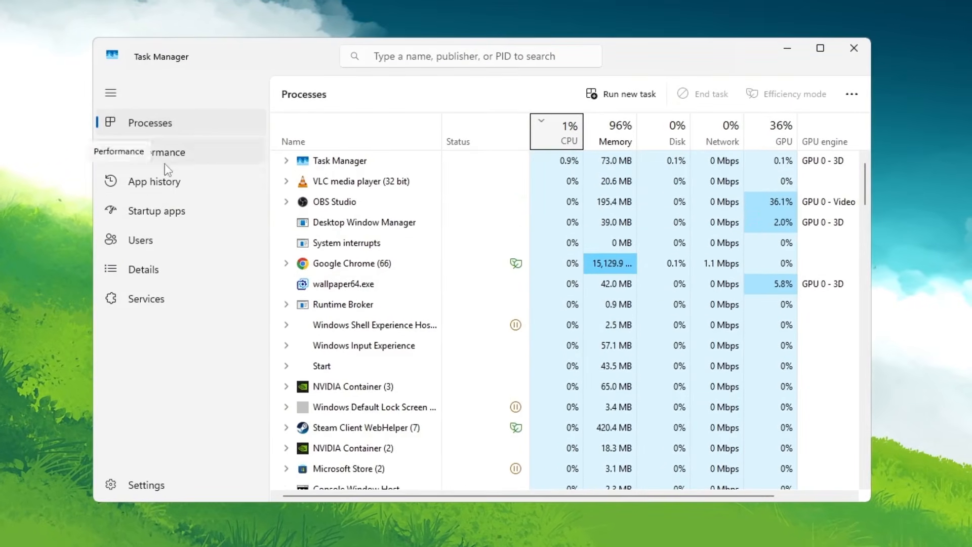
- Raise the priority of the AppMarket.exe process in Task Manager's process details and confirm the priority change
{"action": "left_click", "coordinate": [165, 277]}
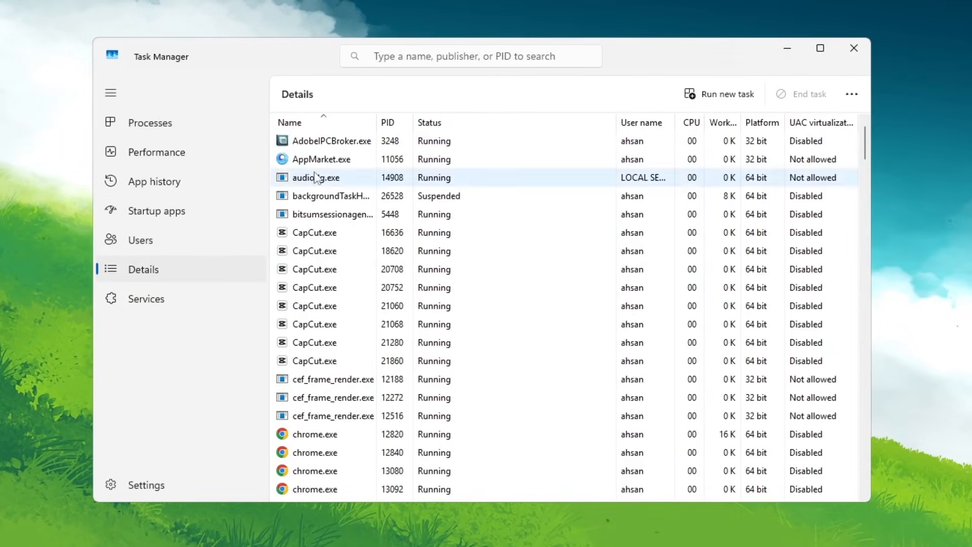
{"action": "left_click", "coordinate": [299, 161]}
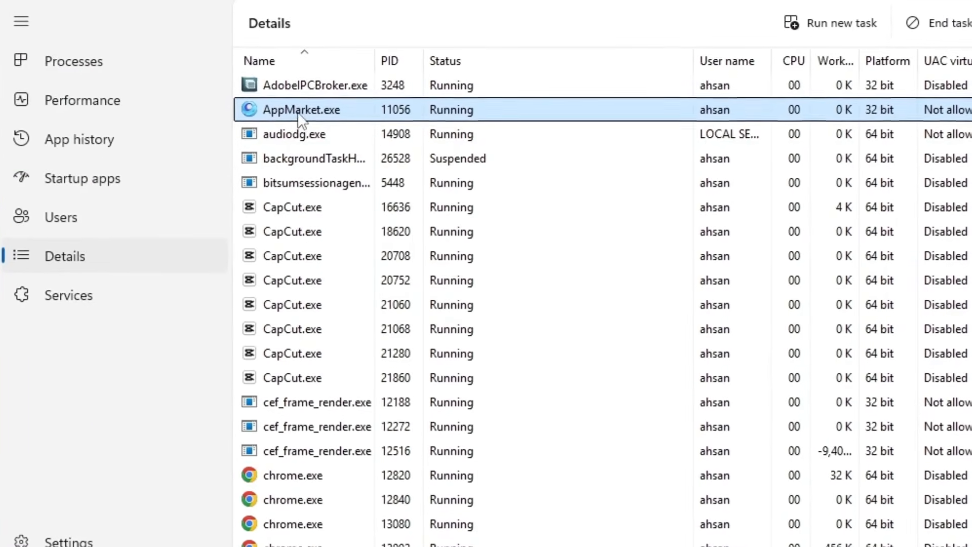
{"action": "right_click", "coordinate": [319, 162]}
{"action": "mouse_move", "coordinate": [363, 227]}
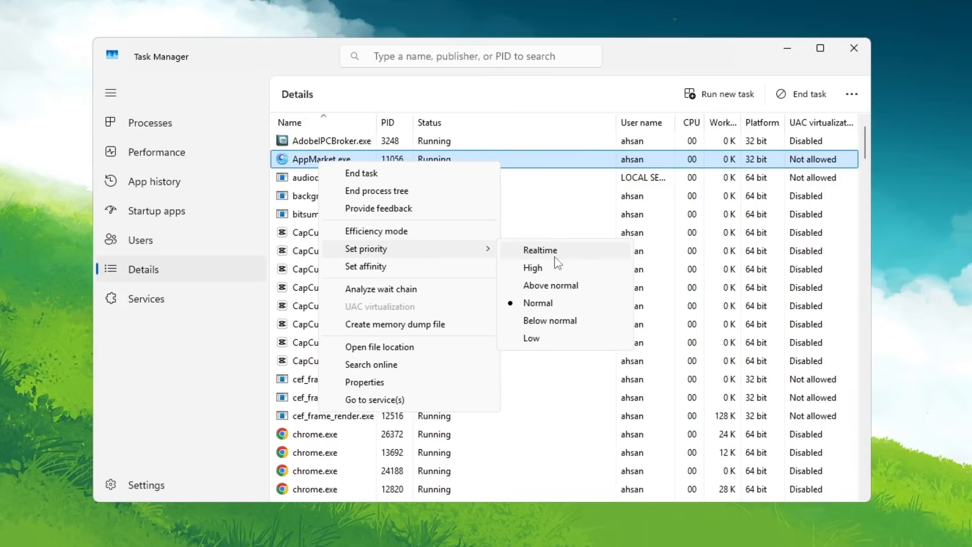
{"action": "left_click", "coordinate": [640, 254]}
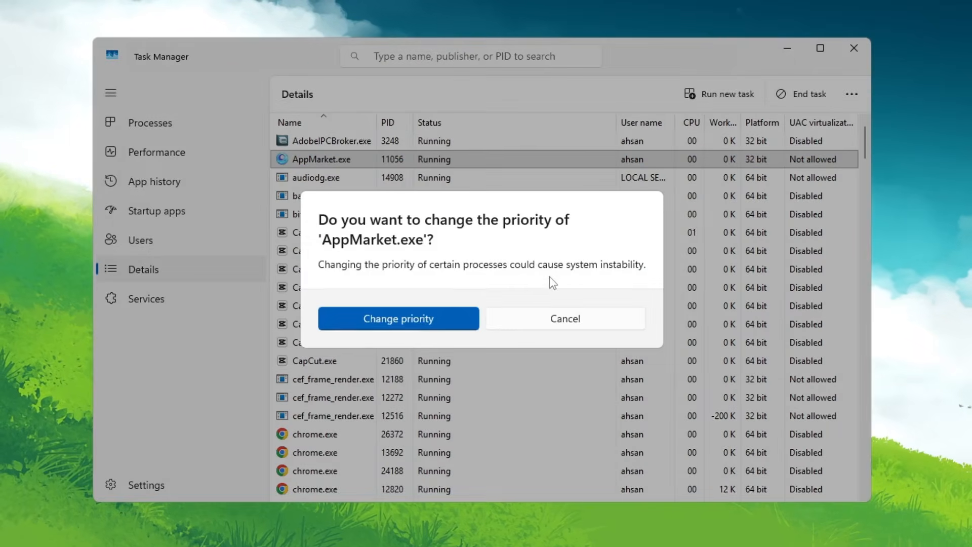
{"action": "left_click", "coordinate": [417, 324]}
- Open the processor affinity of AppMarket.exe, untick and re-tick All Processors, and review which CPUs are allowed
{"action": "right_click", "coordinate": [320, 165]}
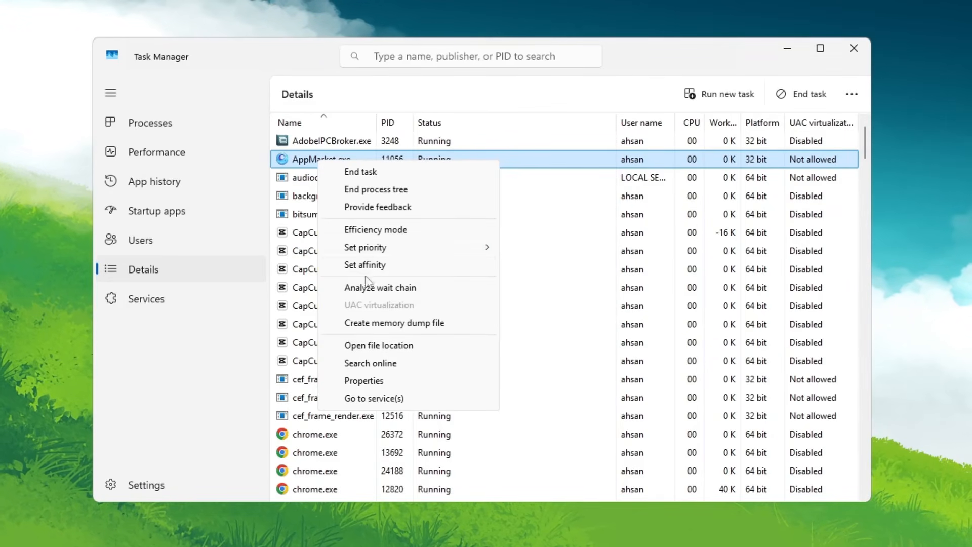
{"action": "left_click", "coordinate": [382, 265]}
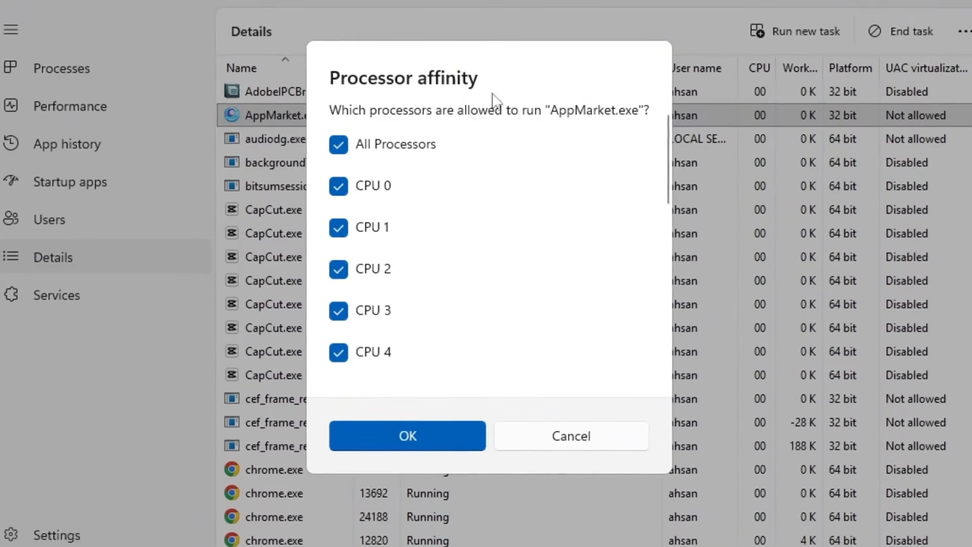
{"action": "left_click", "coordinate": [337, 146]}
{"action": "left_click", "coordinate": [337, 146]}
{"action": "scroll", "coordinate": [405, 228], "scroll_direction": "down", "scroll_amount": 5}
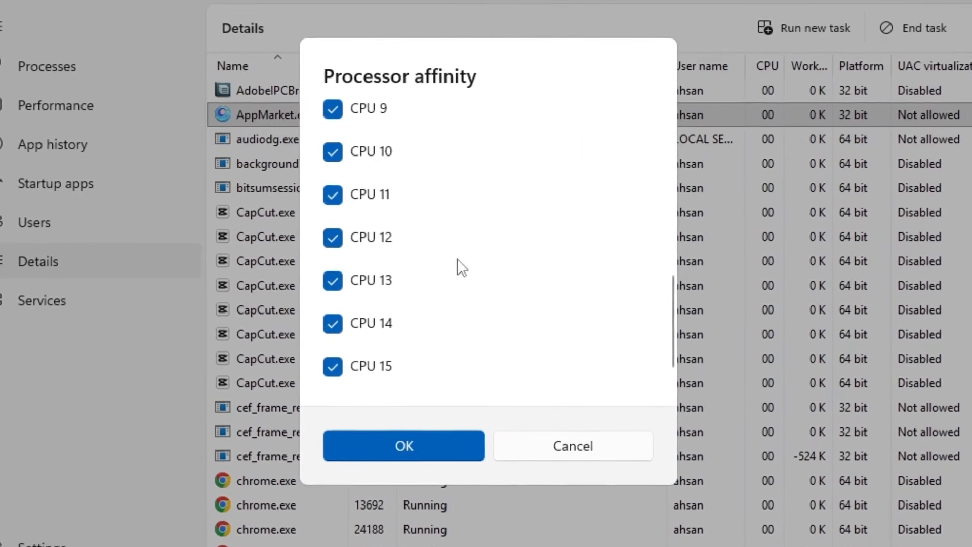
{"action": "scroll", "coordinate": [457, 260], "scroll_direction": "up", "scroll_amount": 5}
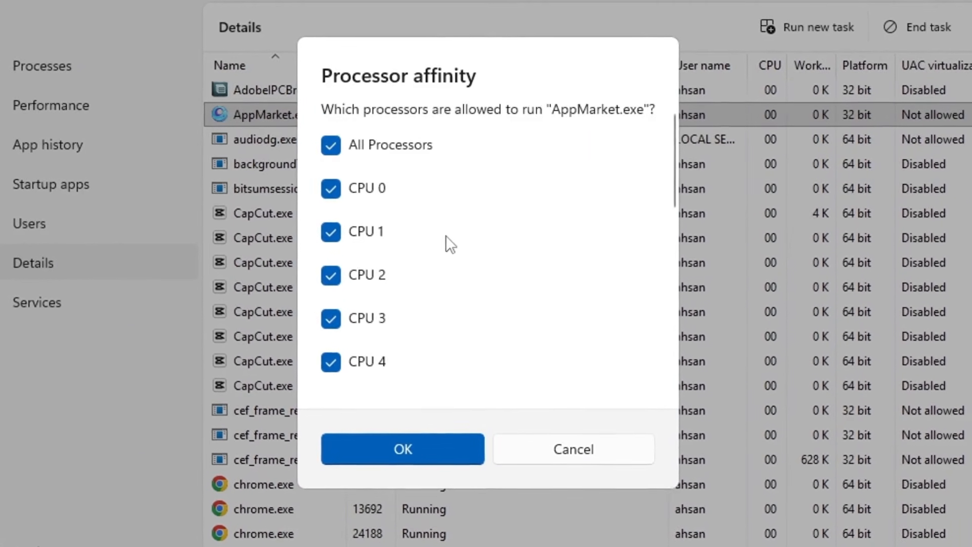
{"action": "scroll", "coordinate": [460, 233], "scroll_direction": "down", "scroll_amount": 5}
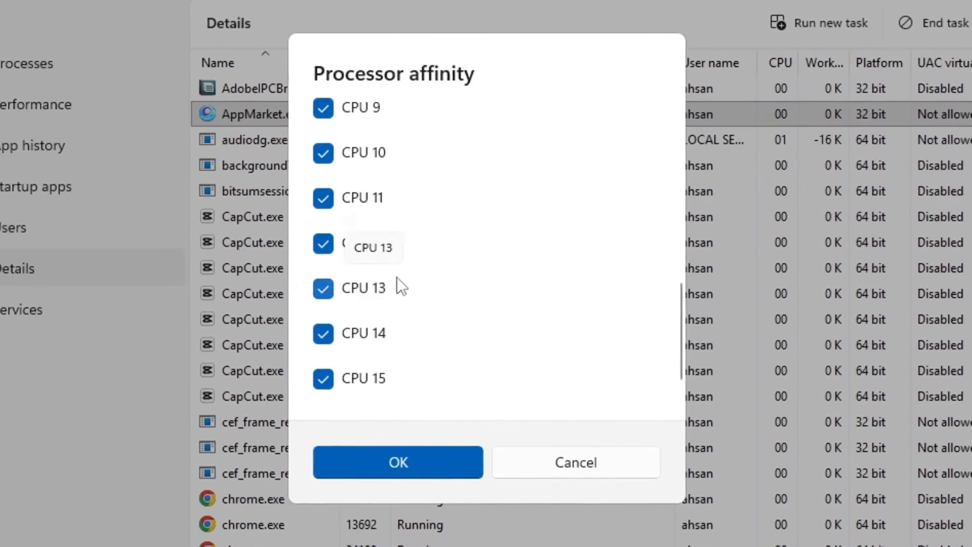
{"action": "scroll", "coordinate": [400, 283], "scroll_direction": "up", "scroll_amount": 3}
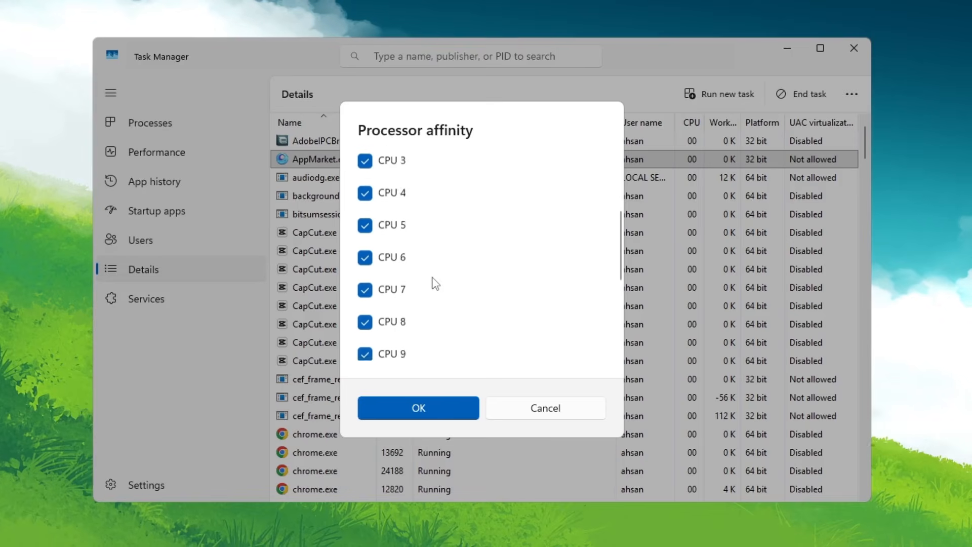
{"action": "scroll", "coordinate": [435, 284], "scroll_direction": "up", "scroll_amount": 3}
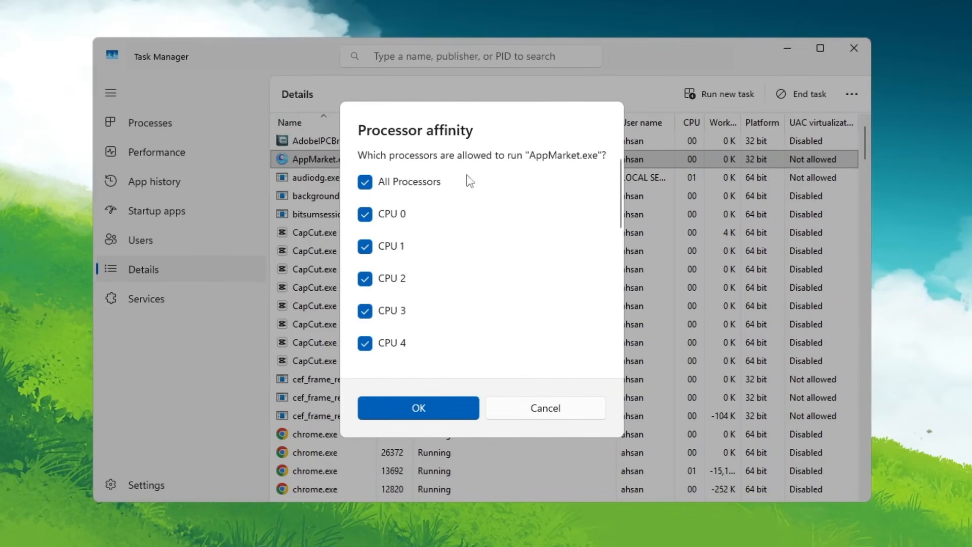
{"action": "scroll", "coordinate": [441, 207], "scroll_direction": "down", "scroll_amount": 3}
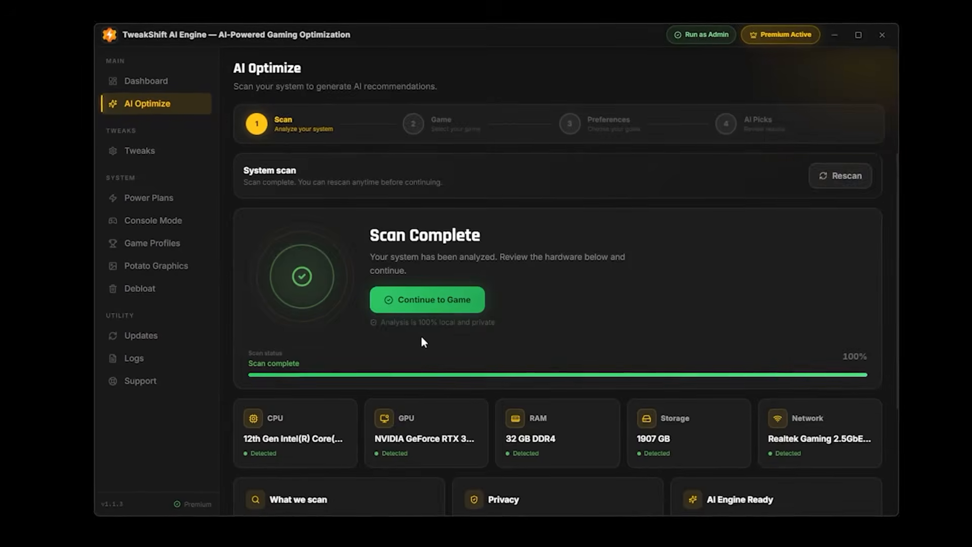
- Generate AI picks for Fortnite with FPS Boost, Reduce Input Delay and Fix Stutter & Frame Drops at the Balanced level, and review the recommendations
{"action": "left_click", "coordinate": [421, 298]}
{"action": "scroll", "coordinate": [783, 297], "scroll_direction": "down", "scroll_amount": 5}
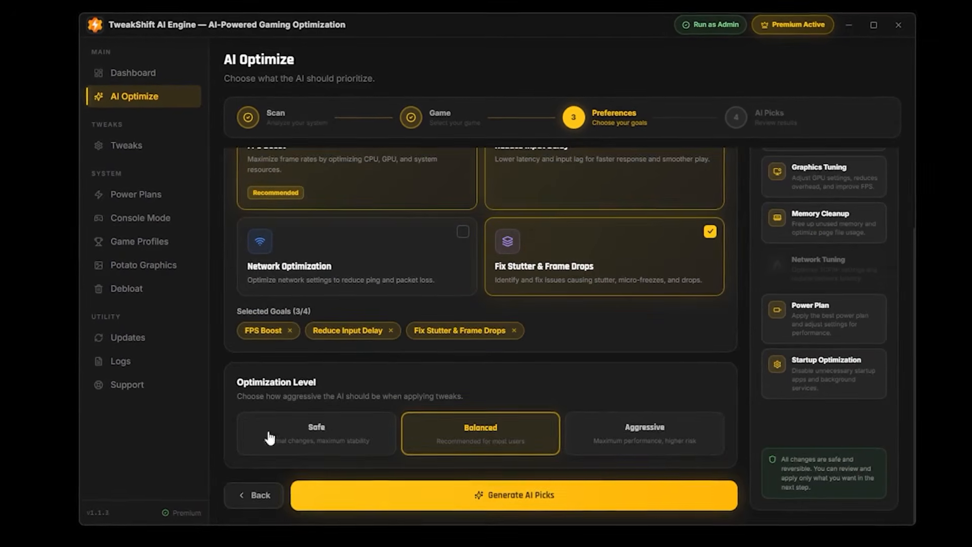
{"action": "left_click", "coordinate": [512, 501]}
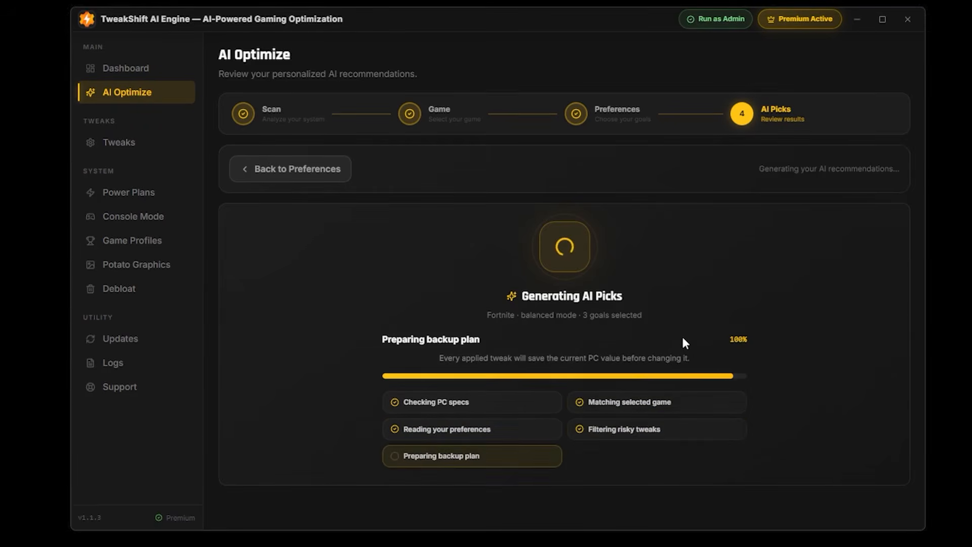
{"action": "scroll", "coordinate": [652, 347], "scroll_direction": "down", "scroll_amount": 6}
{"action": "scroll", "coordinate": [651, 342], "scroll_direction": "down", "scroll_amount": 10}
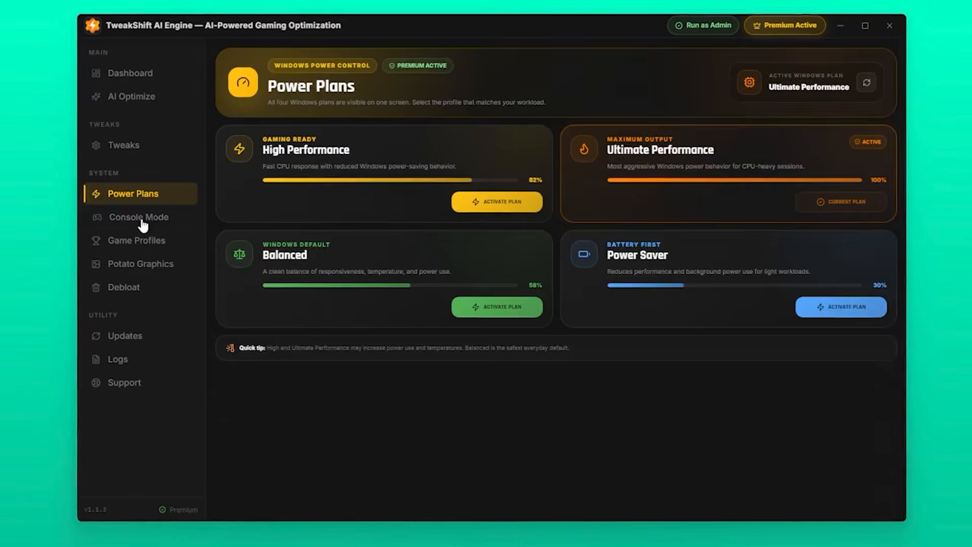
{"action": "left_click", "coordinate": [141, 218]}
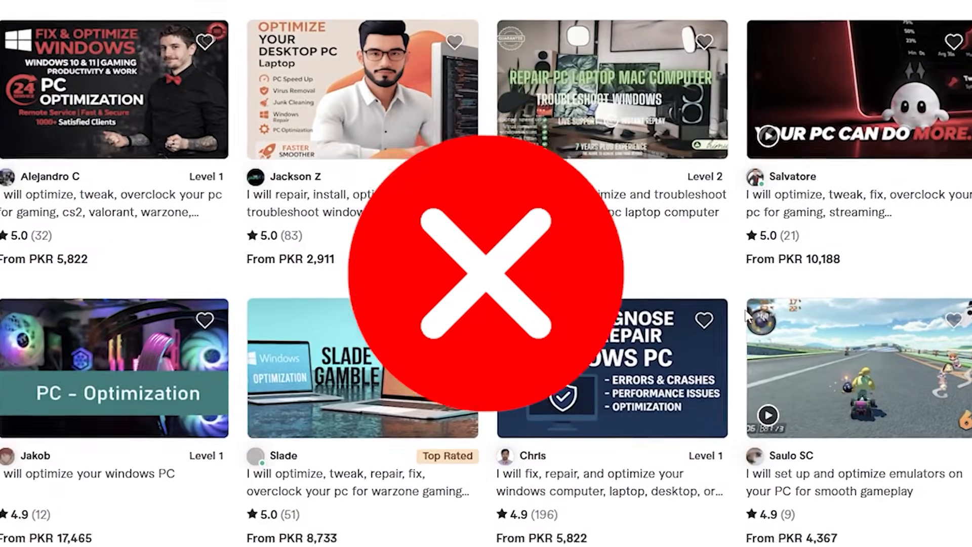
{"action": "scroll", "coordinate": [750, 311], "scroll_direction": "down", "scroll_amount": 15}
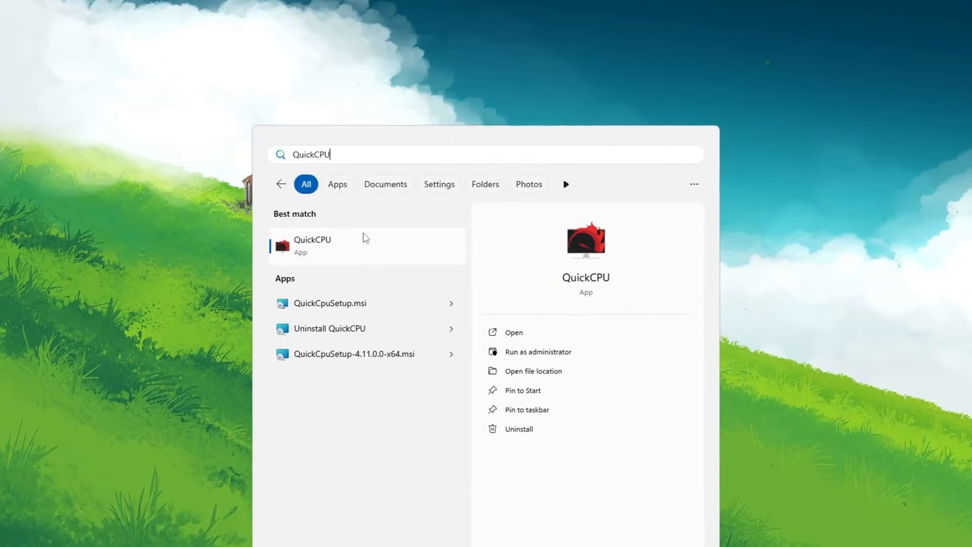
- Launch QuickCPU from the Windows search results and allow it to make changes to the device
{"action": "right_click", "coordinate": [357, 244]}
{"action": "key", "text": "Escape"}
{"action": "left_click", "coordinate": [417, 253]}
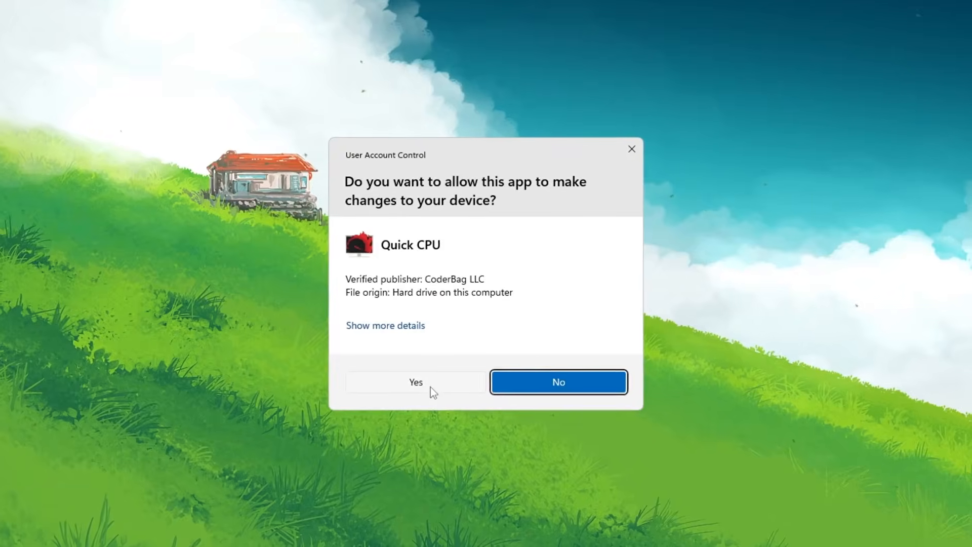
{"action": "left_click", "coordinate": [430, 388]}
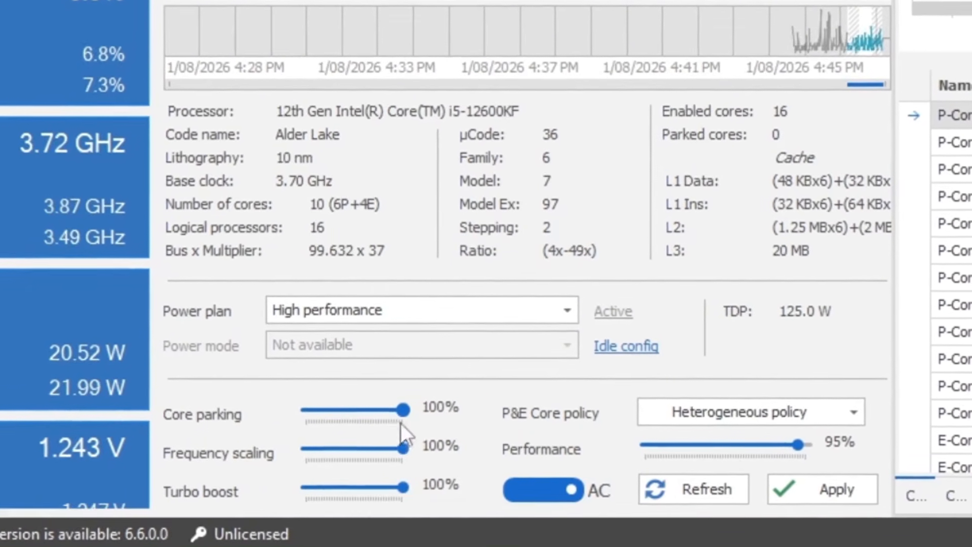
- Set Core parking and Frequency scaling to 100% for the High performance plan in Quick CPU, applying each change
{"action": "left_click_drag", "start_coordinate": [401, 424], "coordinate": [442, 401]}
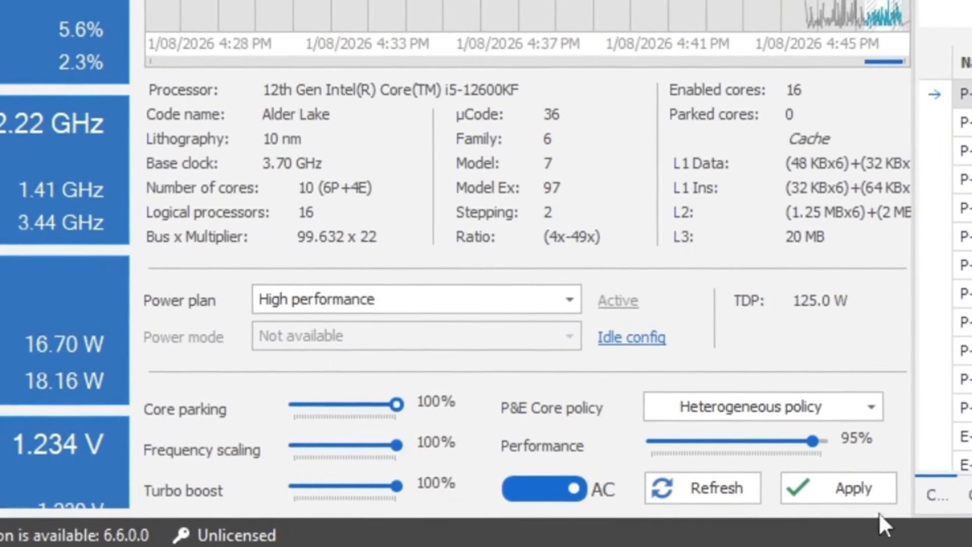
{"action": "left_click", "coordinate": [825, 491]}
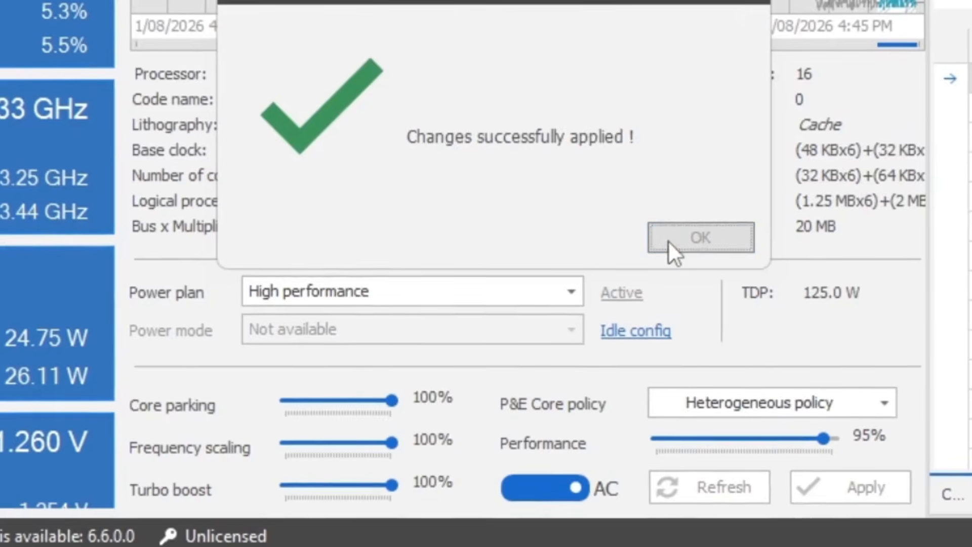
{"action": "left_click", "coordinate": [667, 240]}
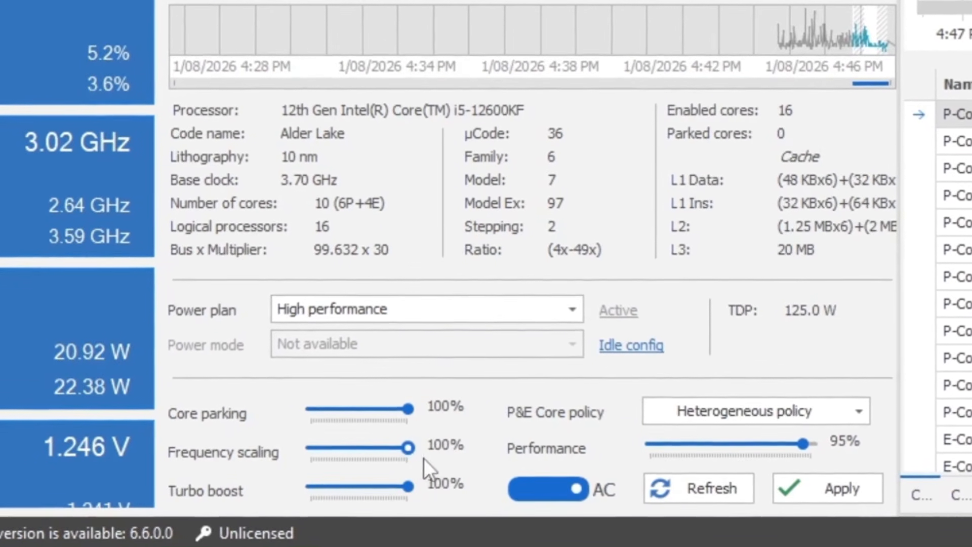
{"action": "left_click", "coordinate": [830, 493]}
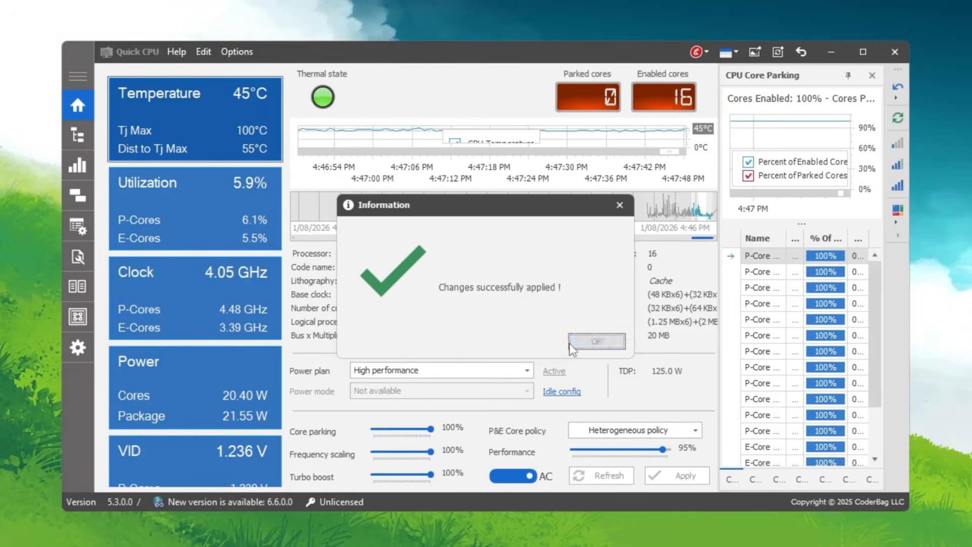
{"action": "left_click", "coordinate": [571, 342]}
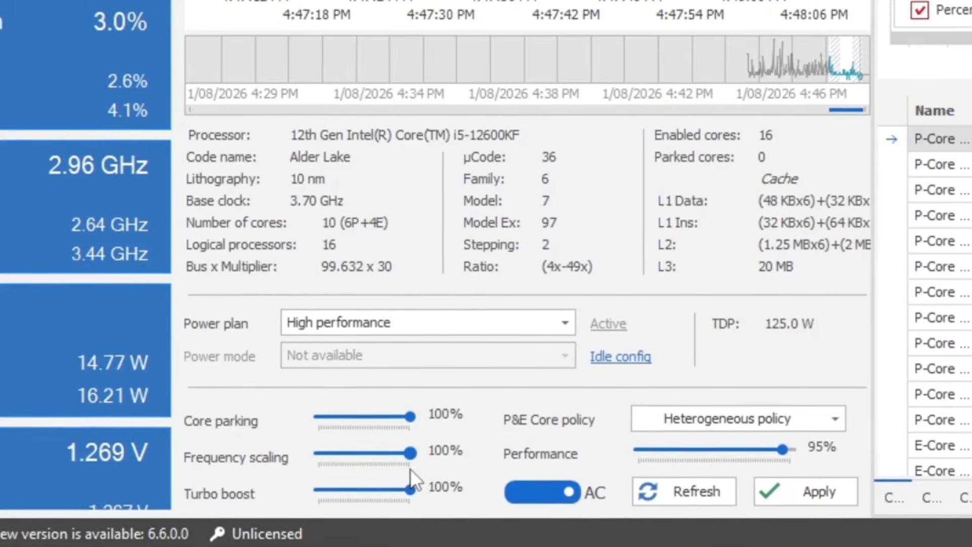
- Set Turbo boost to 100% and apply it, and raise the Performance value to 100%
{"action": "left_click_drag", "start_coordinate": [408, 495], "coordinate": [438, 506]}
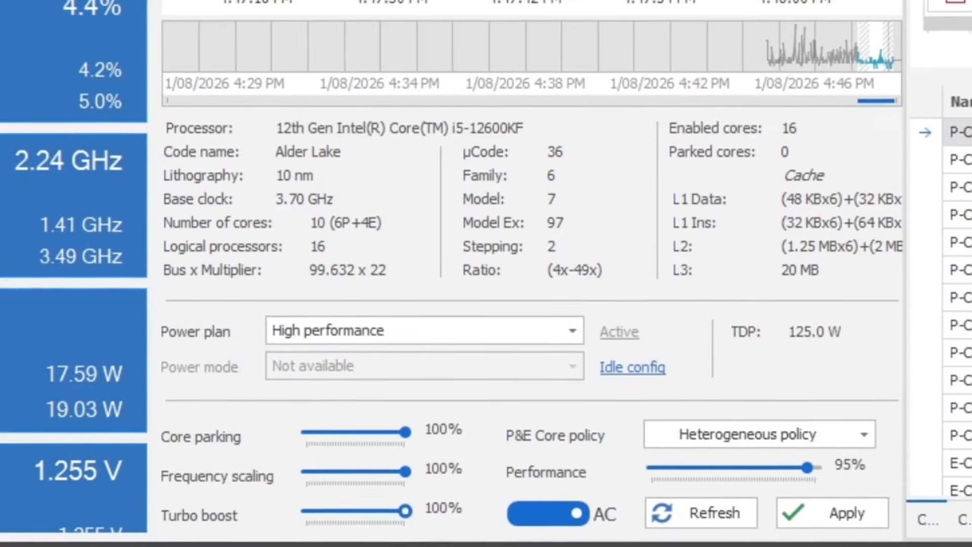
{"action": "left_click", "coordinate": [856, 515]}
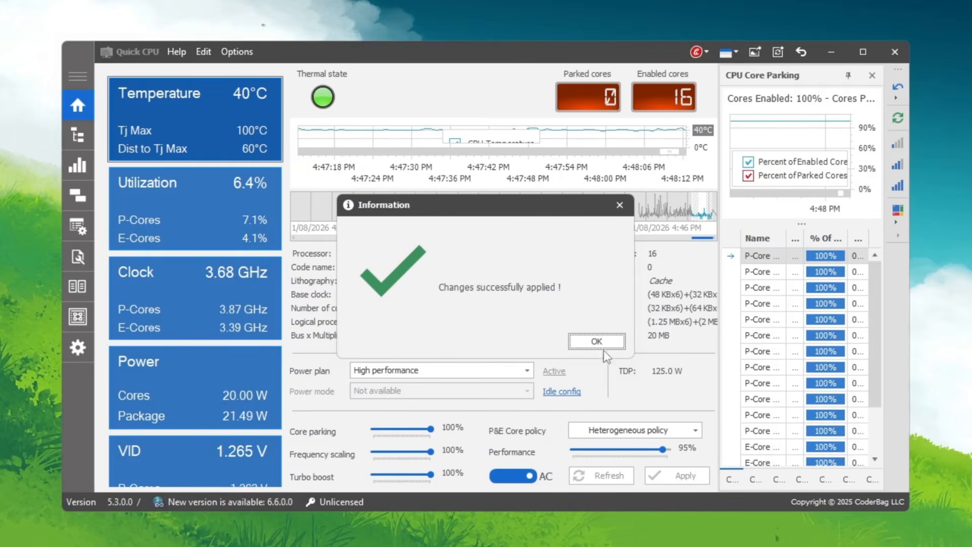
{"action": "left_click", "coordinate": [598, 342]}
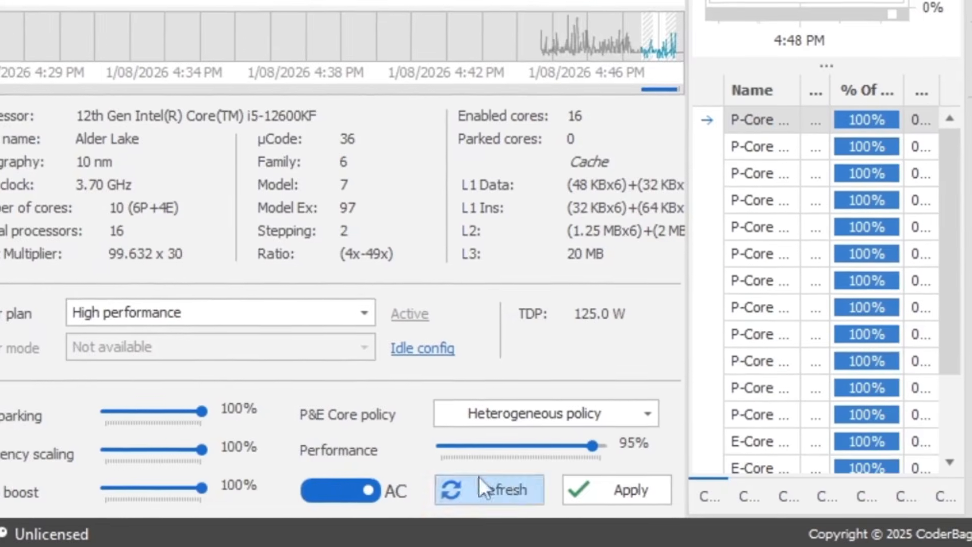
{"action": "left_click_drag", "start_coordinate": [602, 446], "coordinate": [640, 455]}
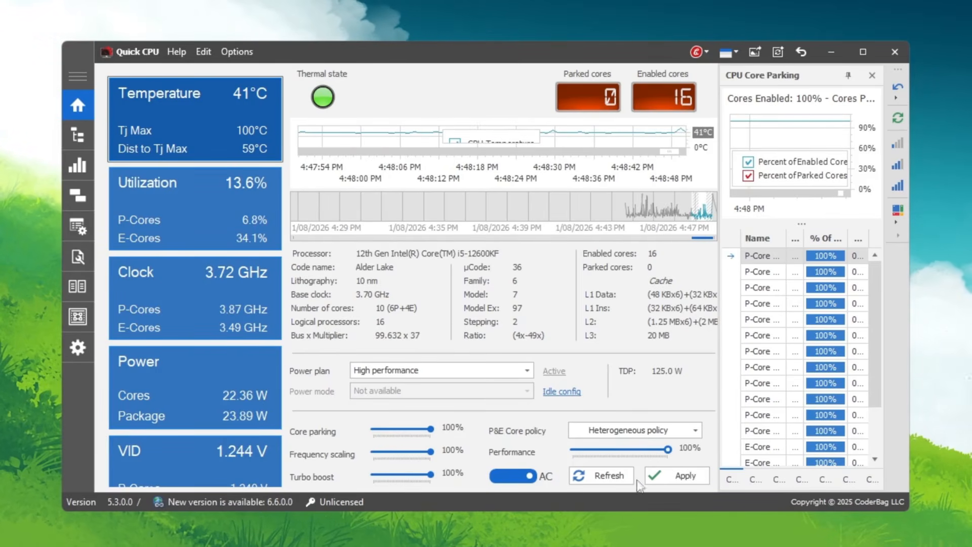
- Change the Quick CPU power plan to Ultimate Performance and apply the settings
{"action": "left_click", "coordinate": [460, 379]}
{"action": "left_click", "coordinate": [458, 377]}
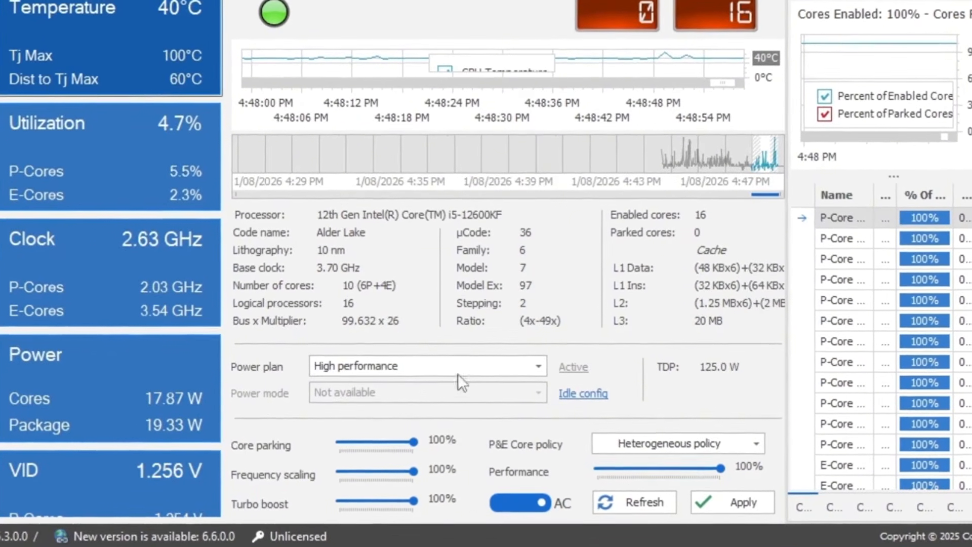
{"action": "left_click", "coordinate": [413, 363]}
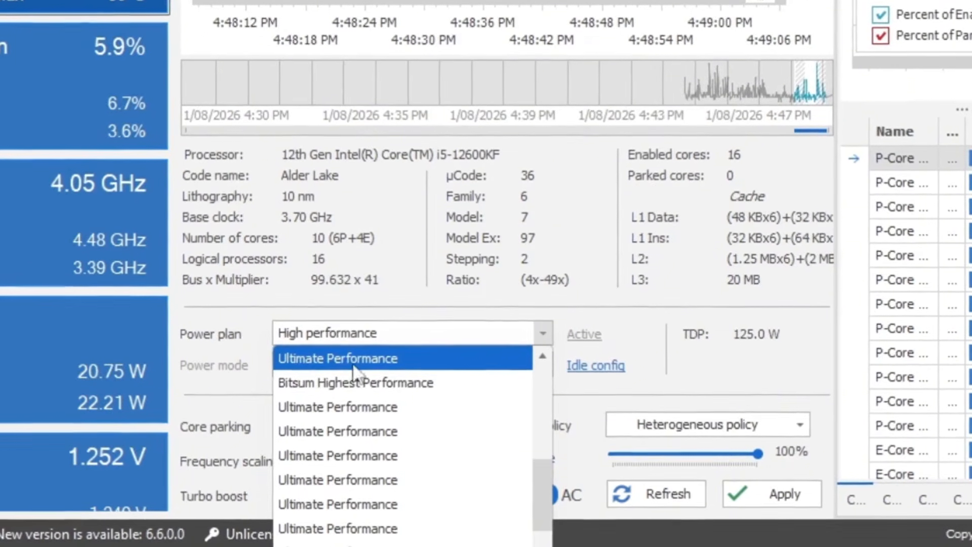
{"action": "left_click", "coordinate": [368, 356]}
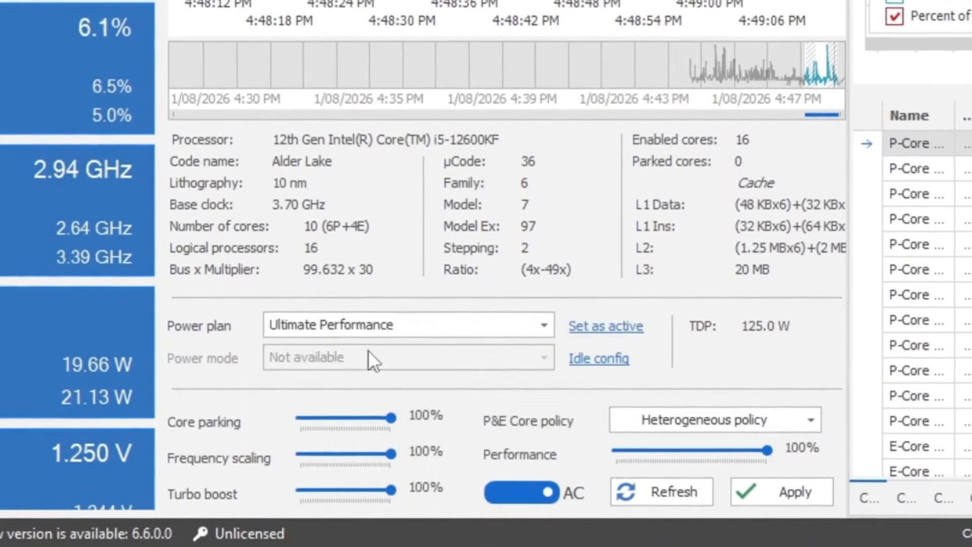
{"action": "left_click", "coordinate": [759, 492]}
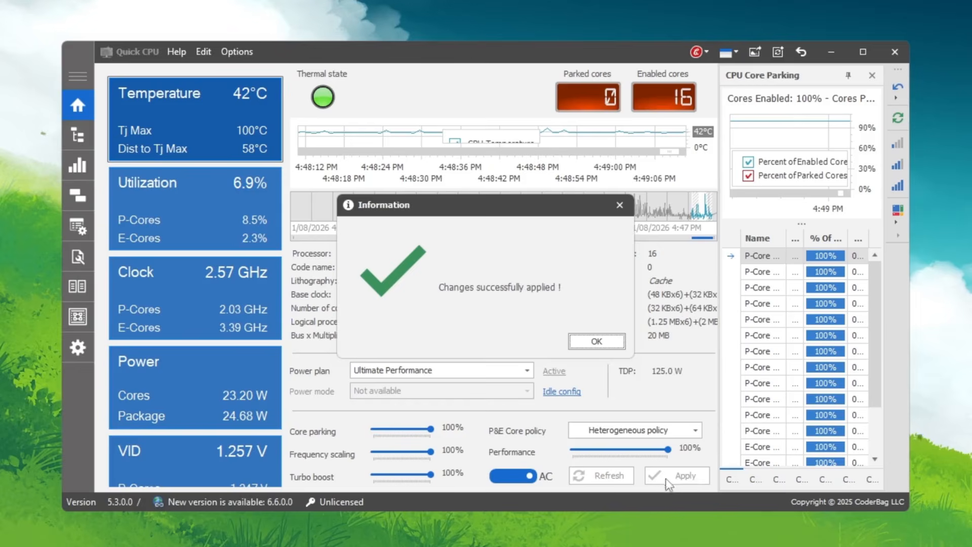
{"action": "left_click", "coordinate": [614, 345]}
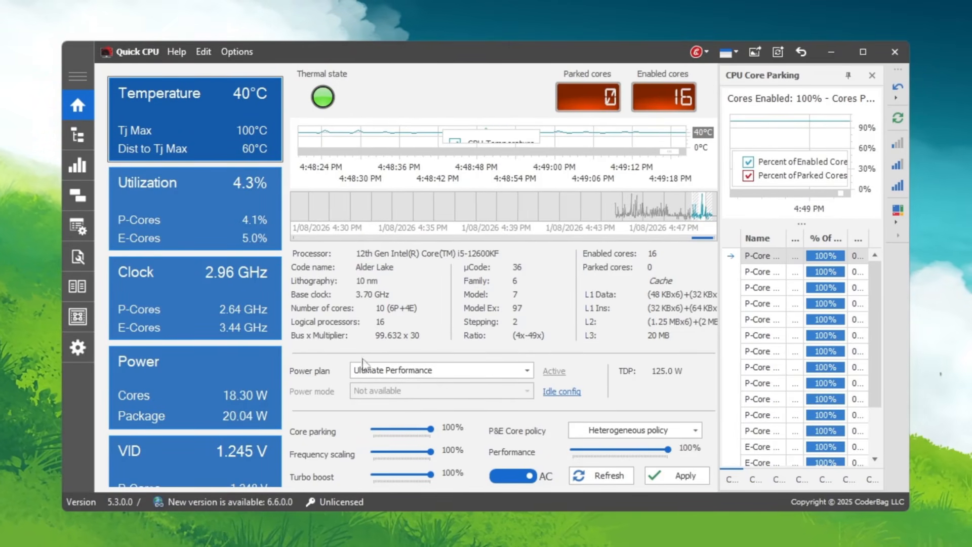
{"action": "left_click", "coordinate": [440, 373]}
{"action": "left_click", "coordinate": [442, 382]}
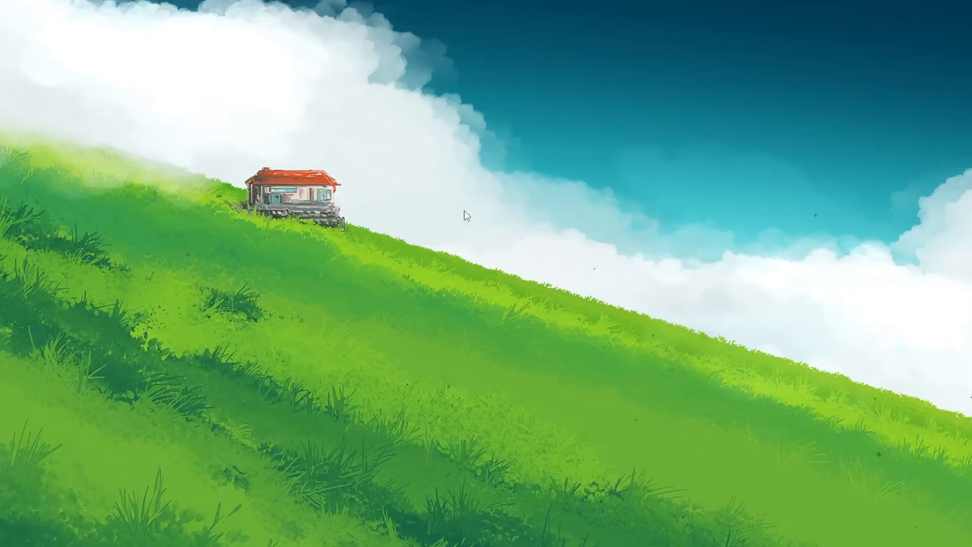
- Search Windows for "Edit Group policy" and open the Local Group Policy Editor
{"action": "key", "text": "super"}
{"action": "type", "text": "Edit Group policy"}
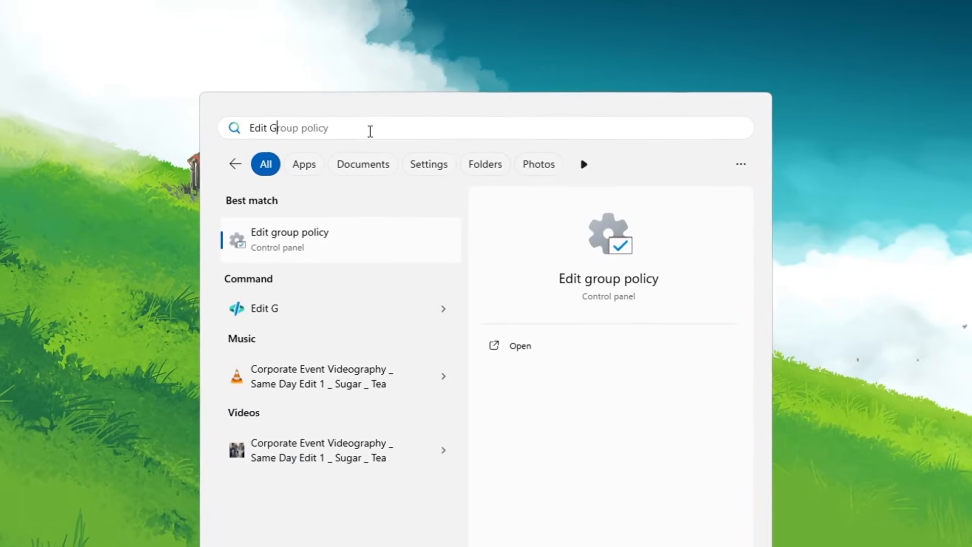
{"action": "left_click", "coordinate": [377, 251]}
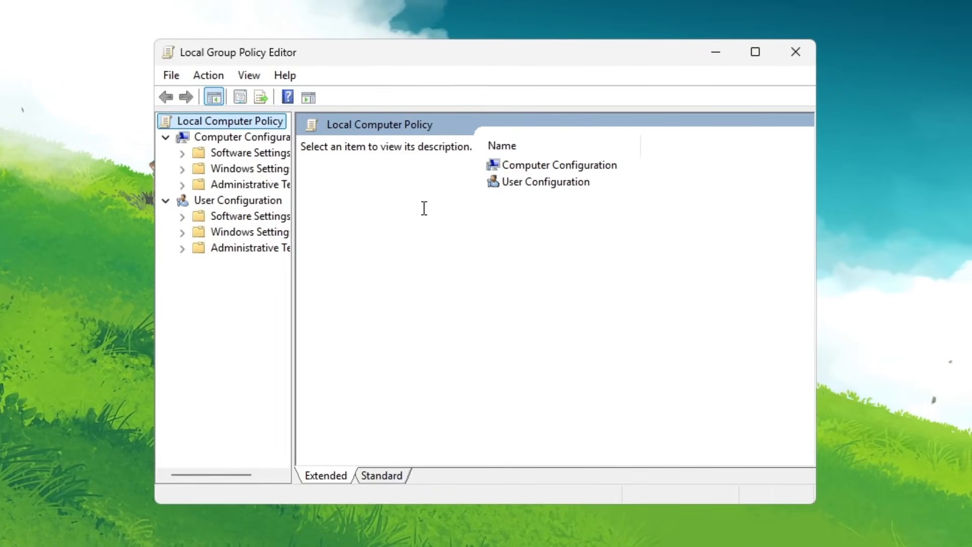
- Go to Computer Configuration > Administrative Templates > System > Power Management > Power Throttling Settings
{"action": "double_click", "coordinate": [564, 167]}
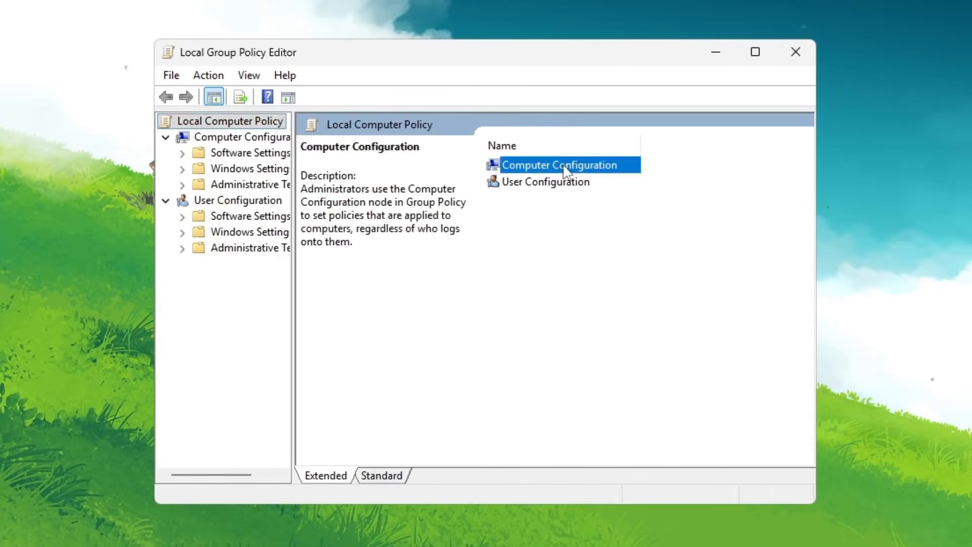
{"action": "left_click", "coordinate": [560, 200]}
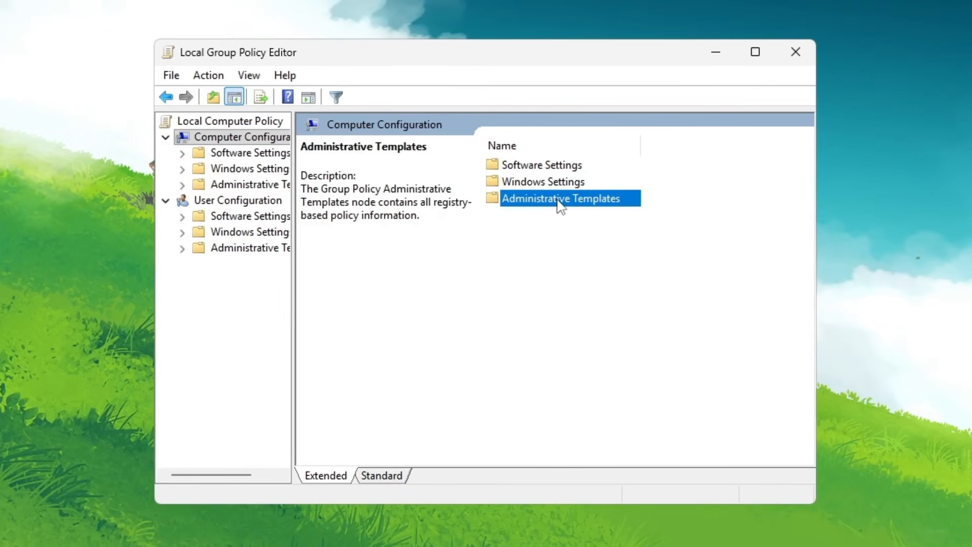
{"action": "double_click", "coordinate": [559, 200]}
{"action": "left_click", "coordinate": [528, 266]}
{"action": "double_click", "coordinate": [528, 266]}
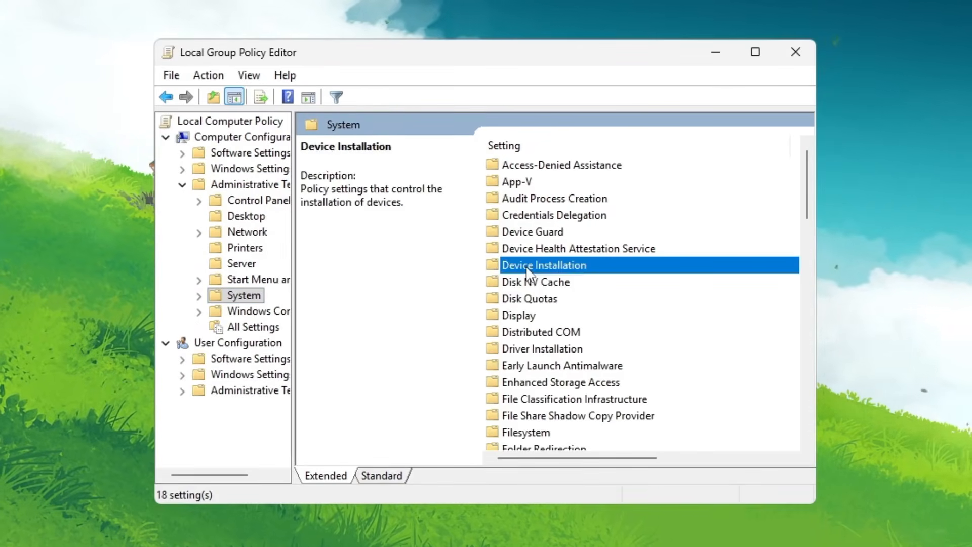
{"action": "key", "text": "p"}
{"action": "double_click", "coordinate": [542, 183]}
{"action": "double_click", "coordinate": [587, 234]}
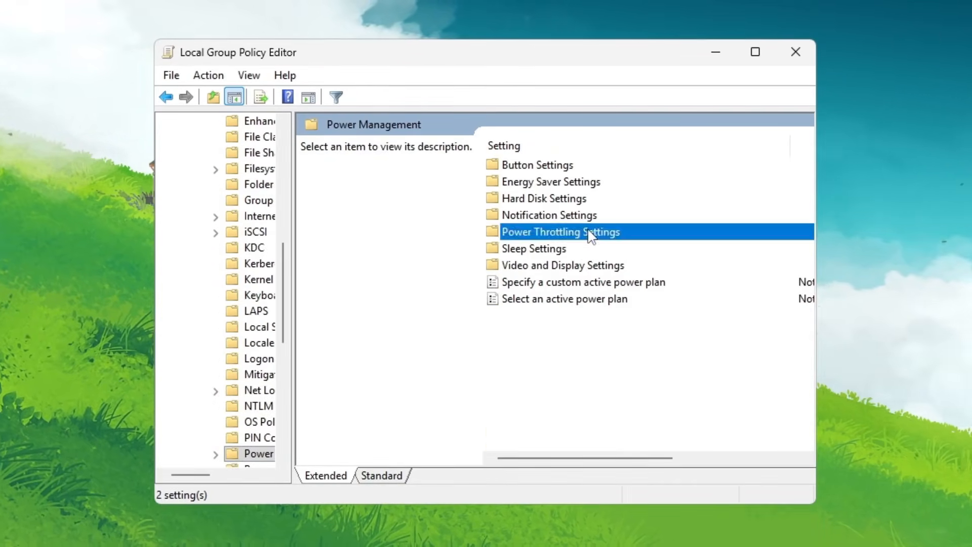
- Open the Turn off Power Throttling policy, check that it is set to Enabled, and close its dialog
{"action": "left_click", "coordinate": [571, 167]}
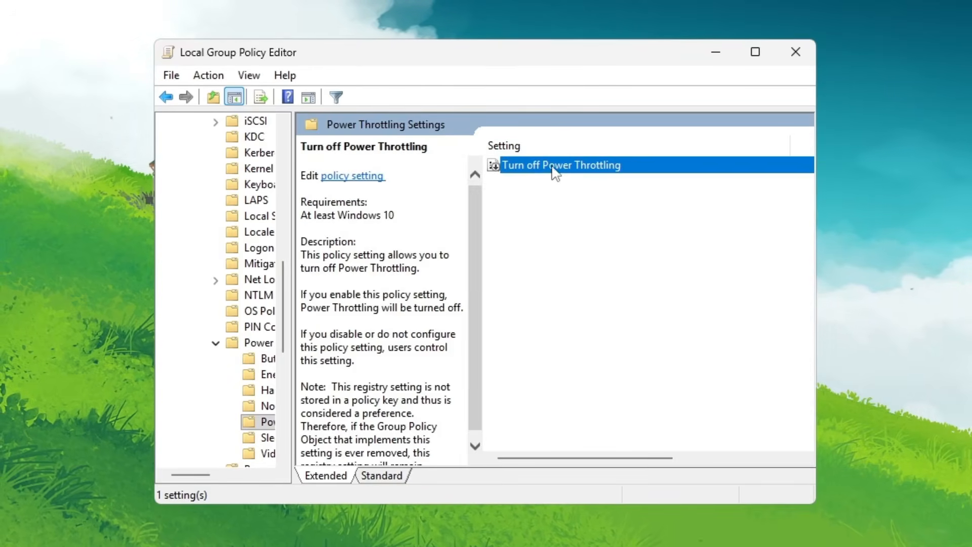
{"action": "double_click", "coordinate": [551, 167]}
{"action": "left_click_drag", "start_coordinate": [0, 0], "coordinate": [386, 23]}
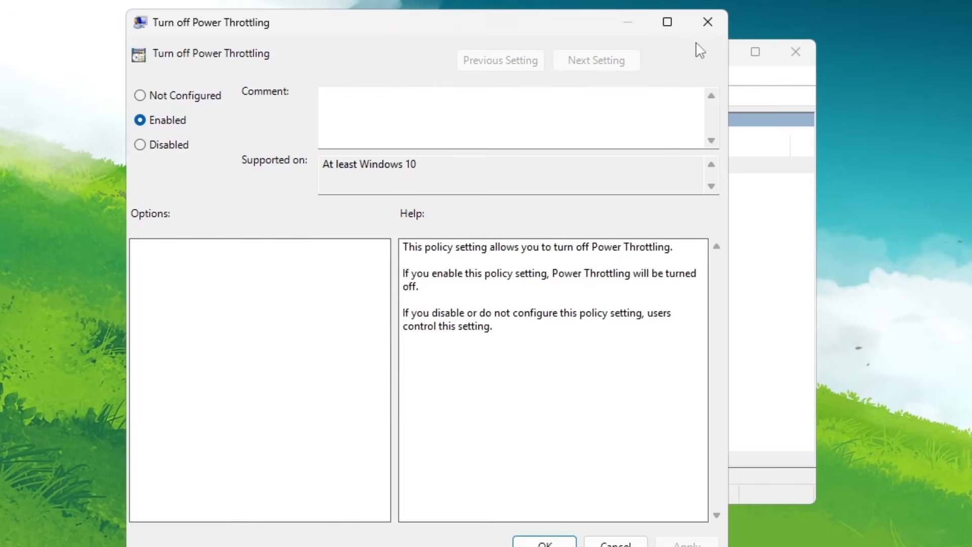
{"action": "left_click", "coordinate": [707, 22]}
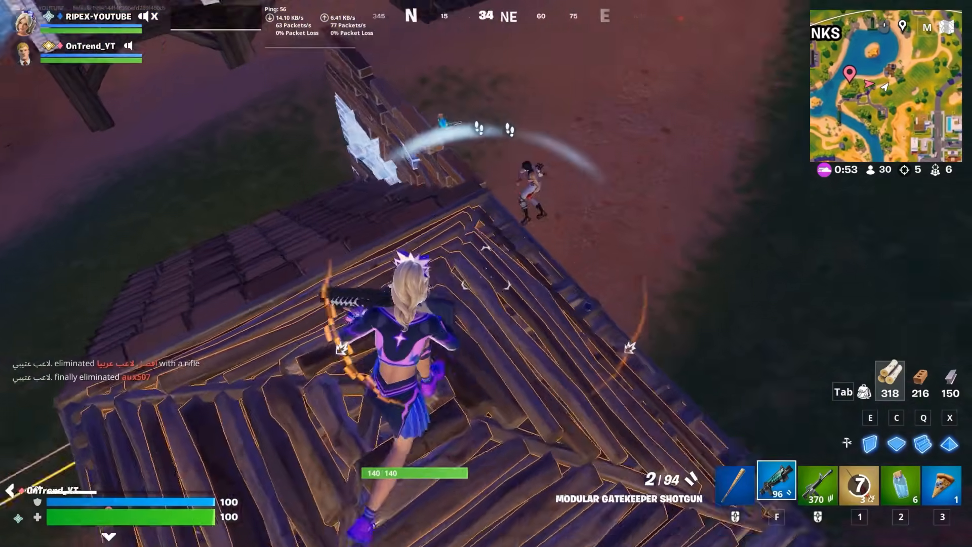
{"action": "left_click", "coordinate": [486, 273]}
{"action": "key", "text": "q"}
{"action": "key", "text": "c"}
{"action": "key", "text": "v"}
{"action": "left_click", "coordinate": [486, 273]}
{"action": "key", "text": "f"}
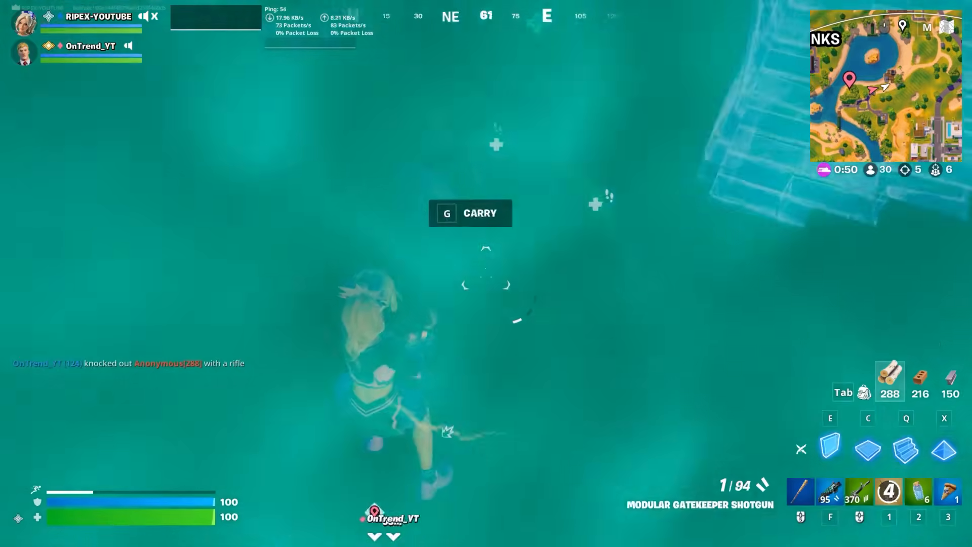
{"action": "key", "text": "e"}
{"action": "left_click", "coordinate": [486, 273]}
{"action": "key", "text": "f"}
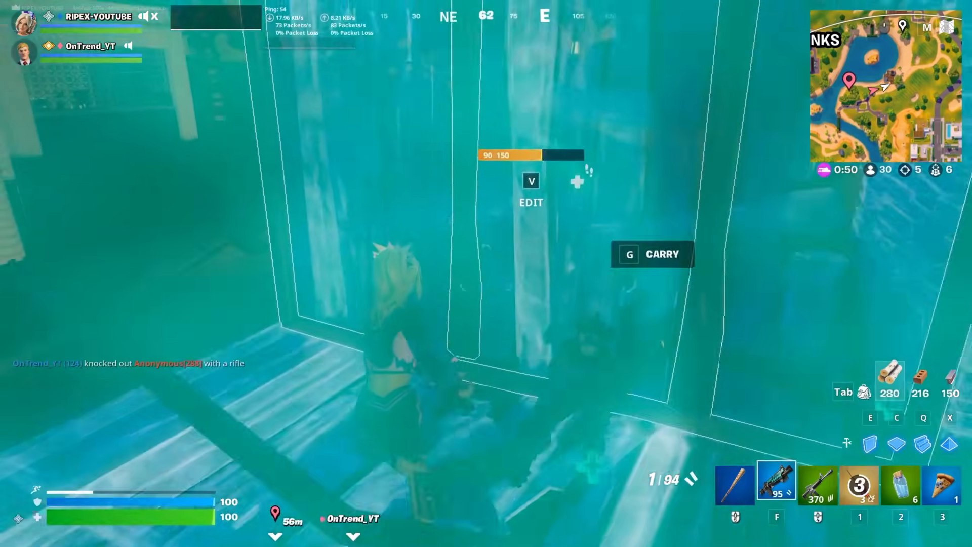
{"action": "key", "text": "c"}
{"action": "left_click", "coordinate": [486, 273]}
{"action": "key", "text": "e"}
{"action": "key", "text": "f"}
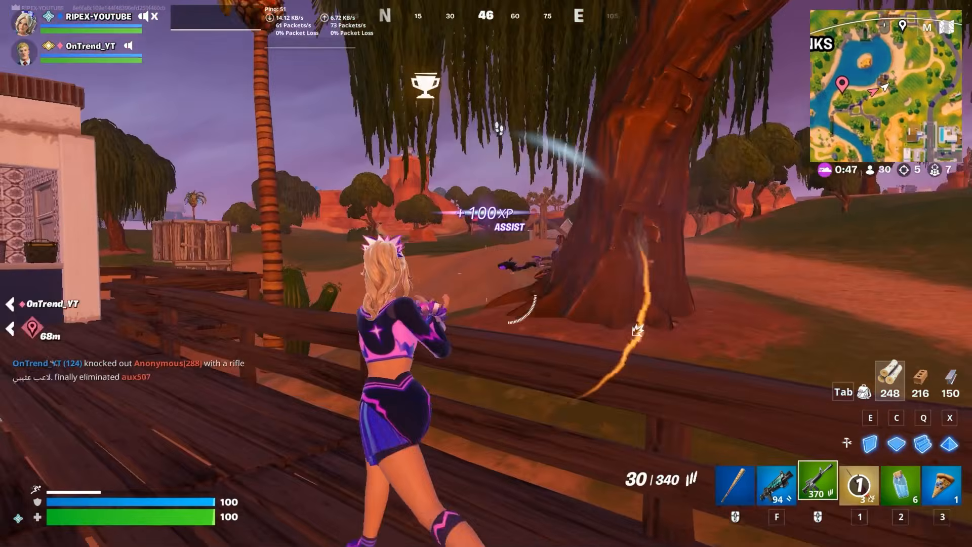
{"action": "left_click", "coordinate": [486, 273]}
{"action": "key", "text": "f"}
{"action": "left_click", "coordinate": [486, 273]}
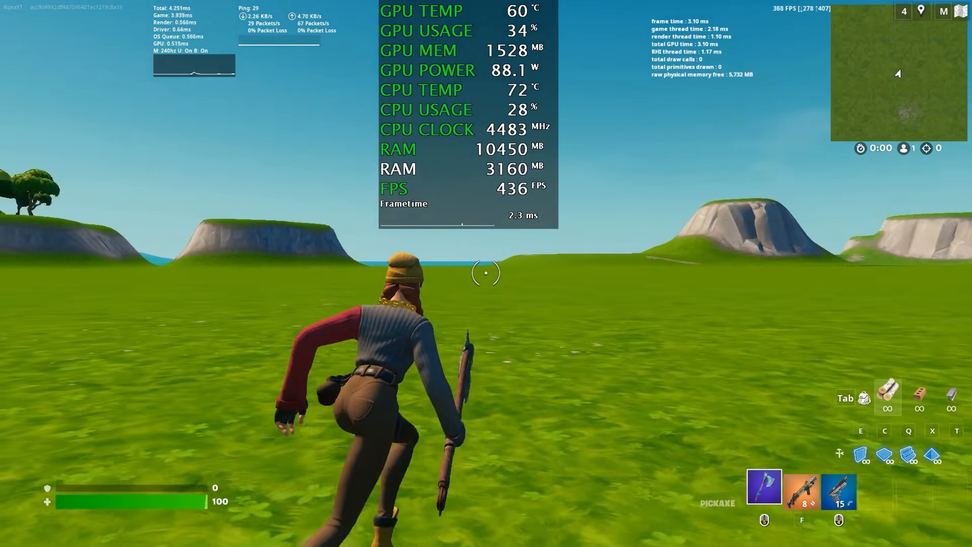
{"action": "key", "text": "f"}
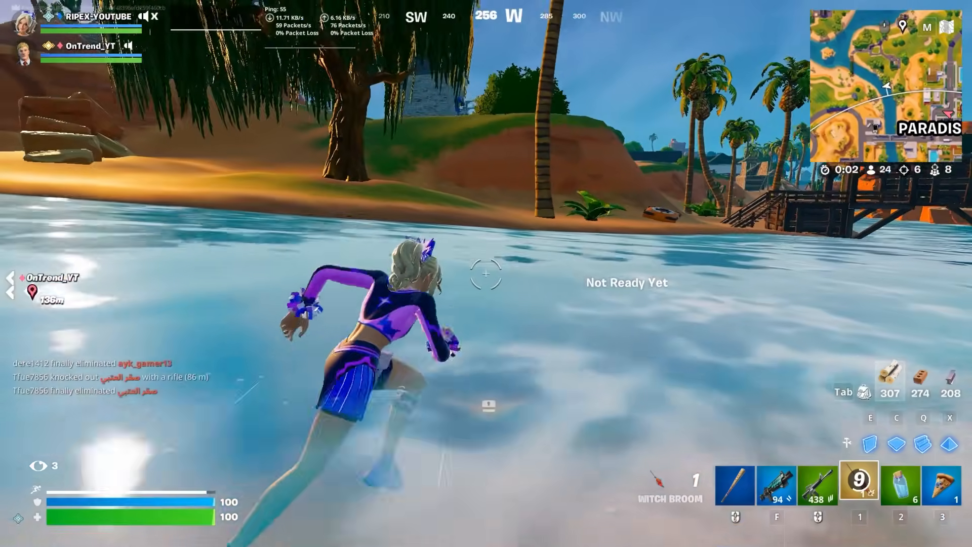
{"action": "key", "text": "space"}
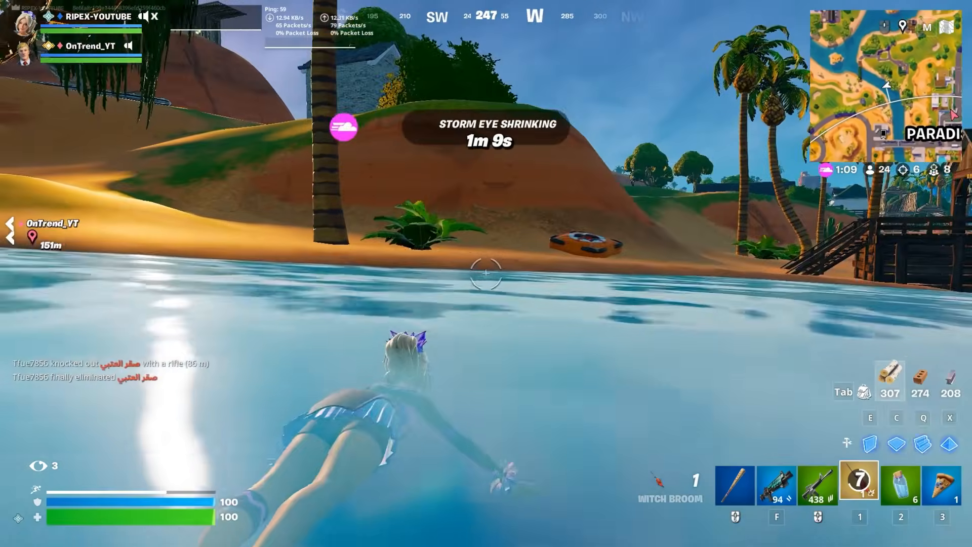
{"action": "key", "text": "f"}
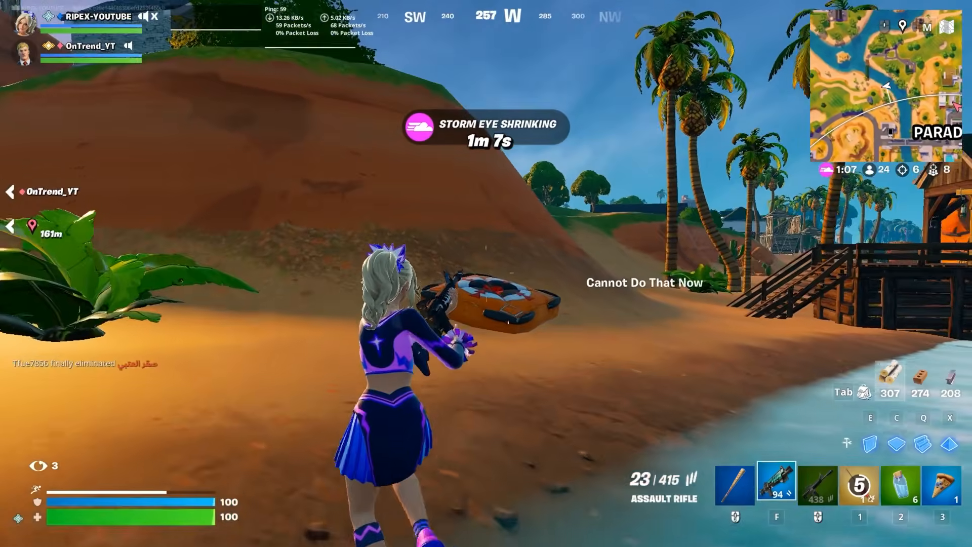
{"action": "key", "text": "space"}
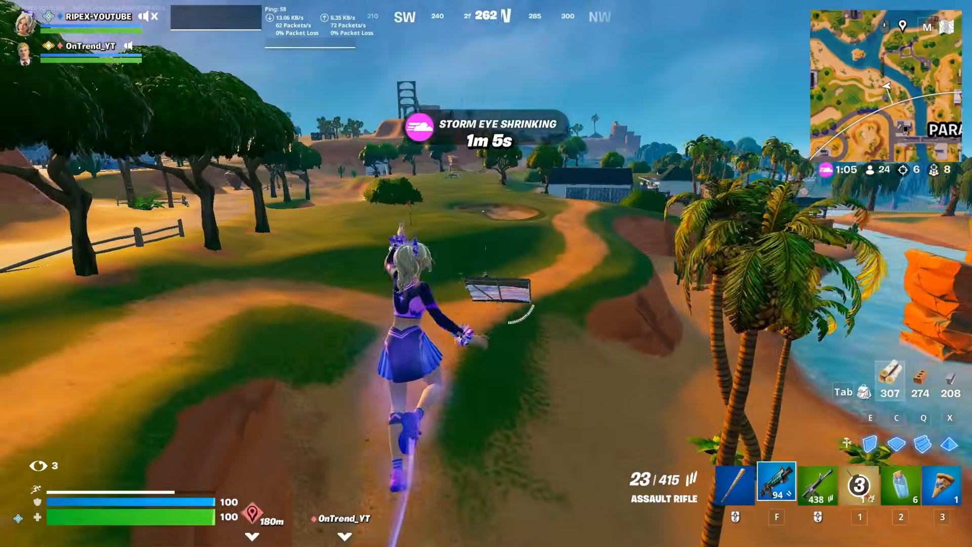